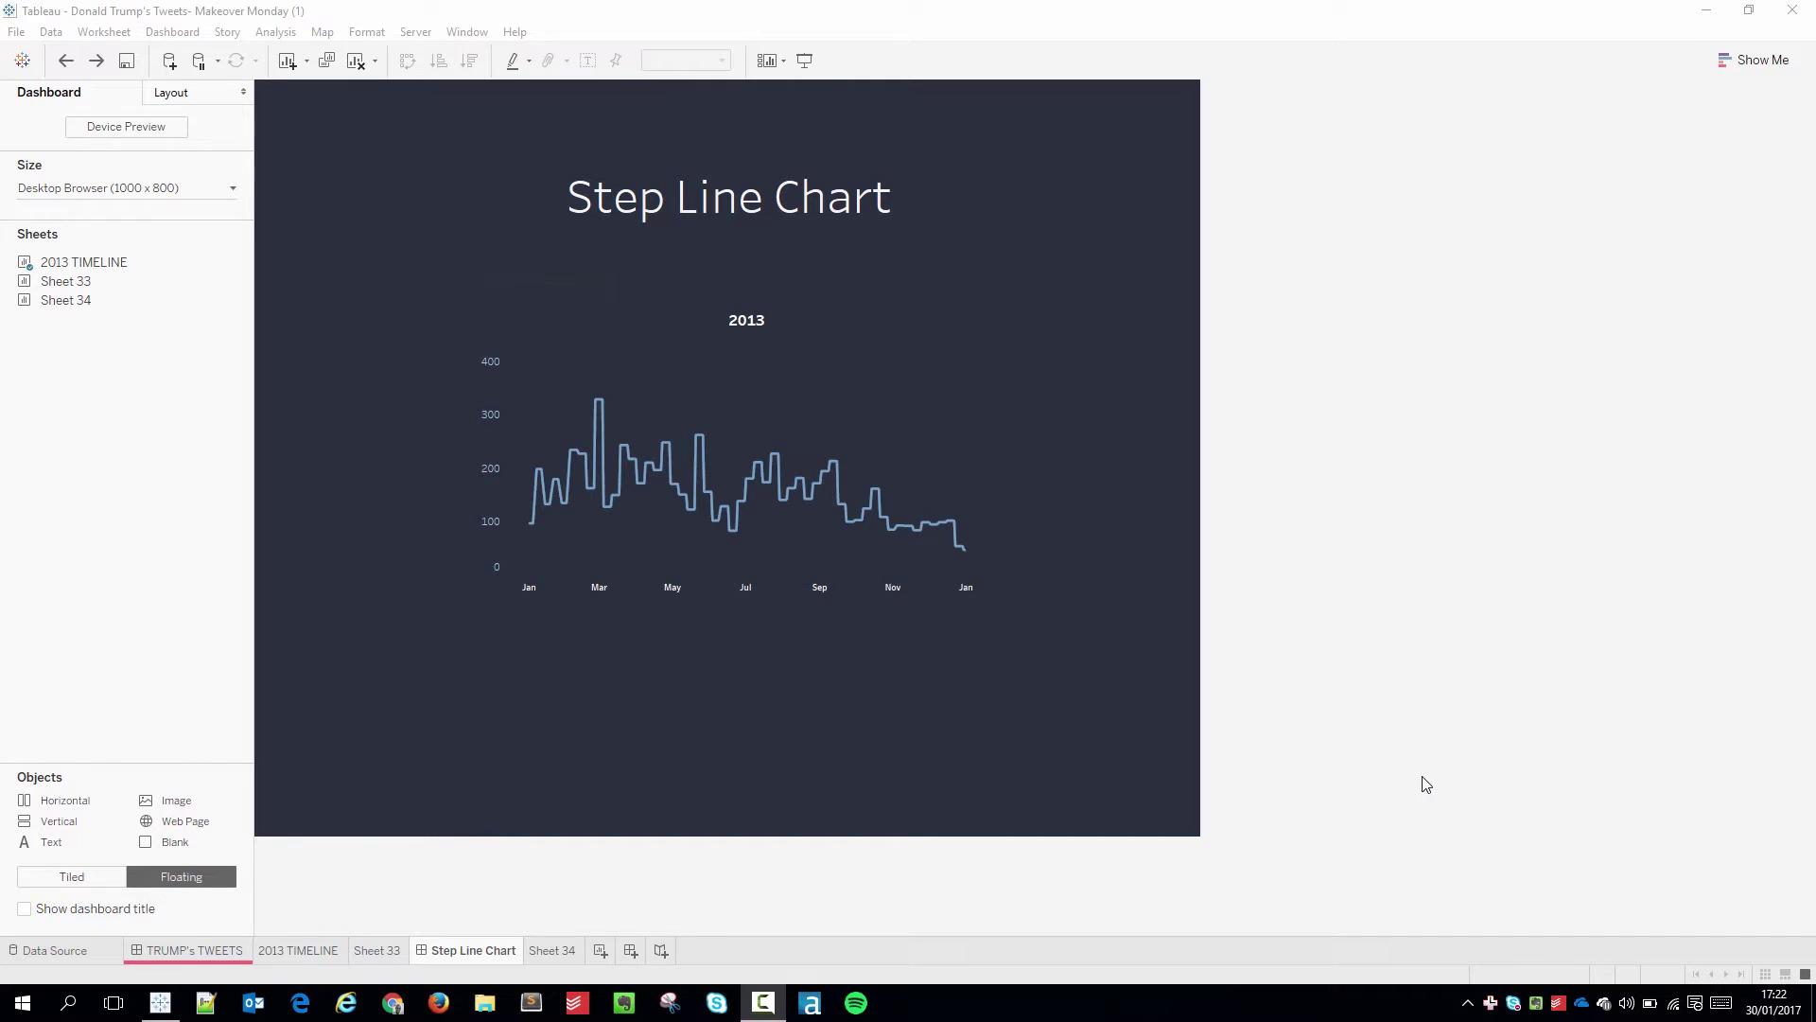
- Bring up the TRUMP'S TWEETS dashboard with its 2013–2016 yearly panels
click(190, 952)
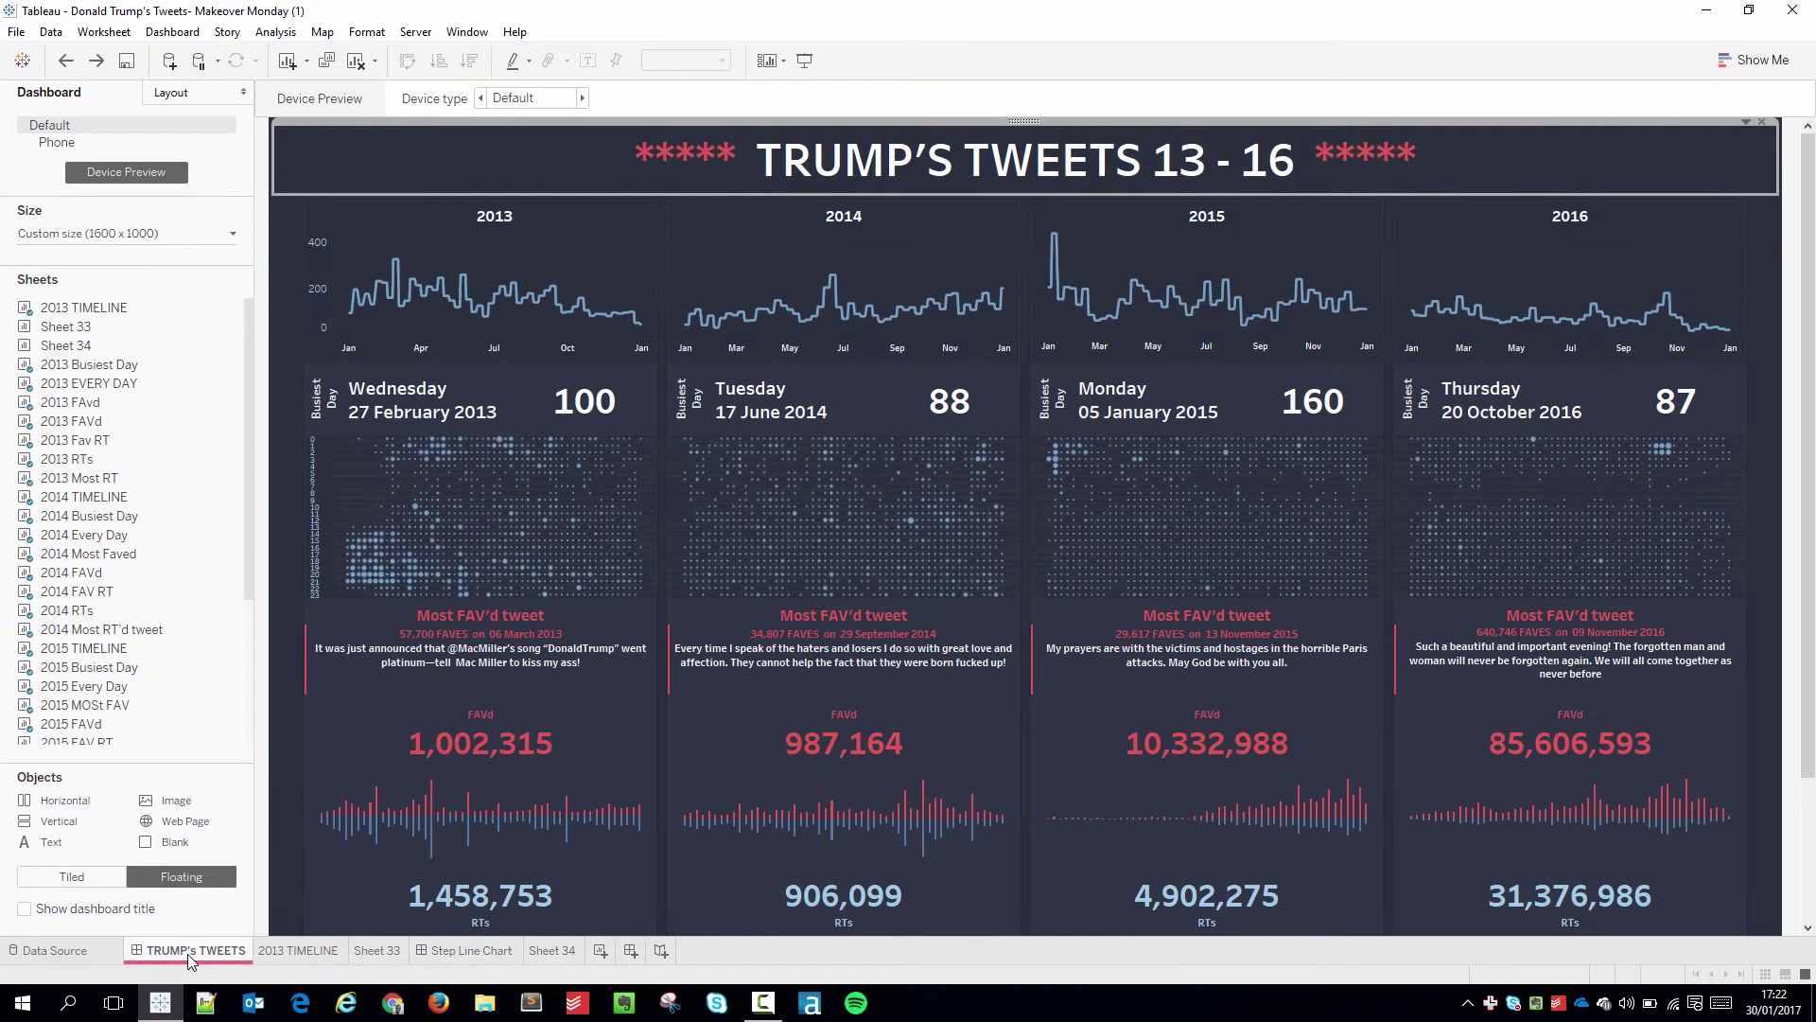
mouse_move(190, 954)
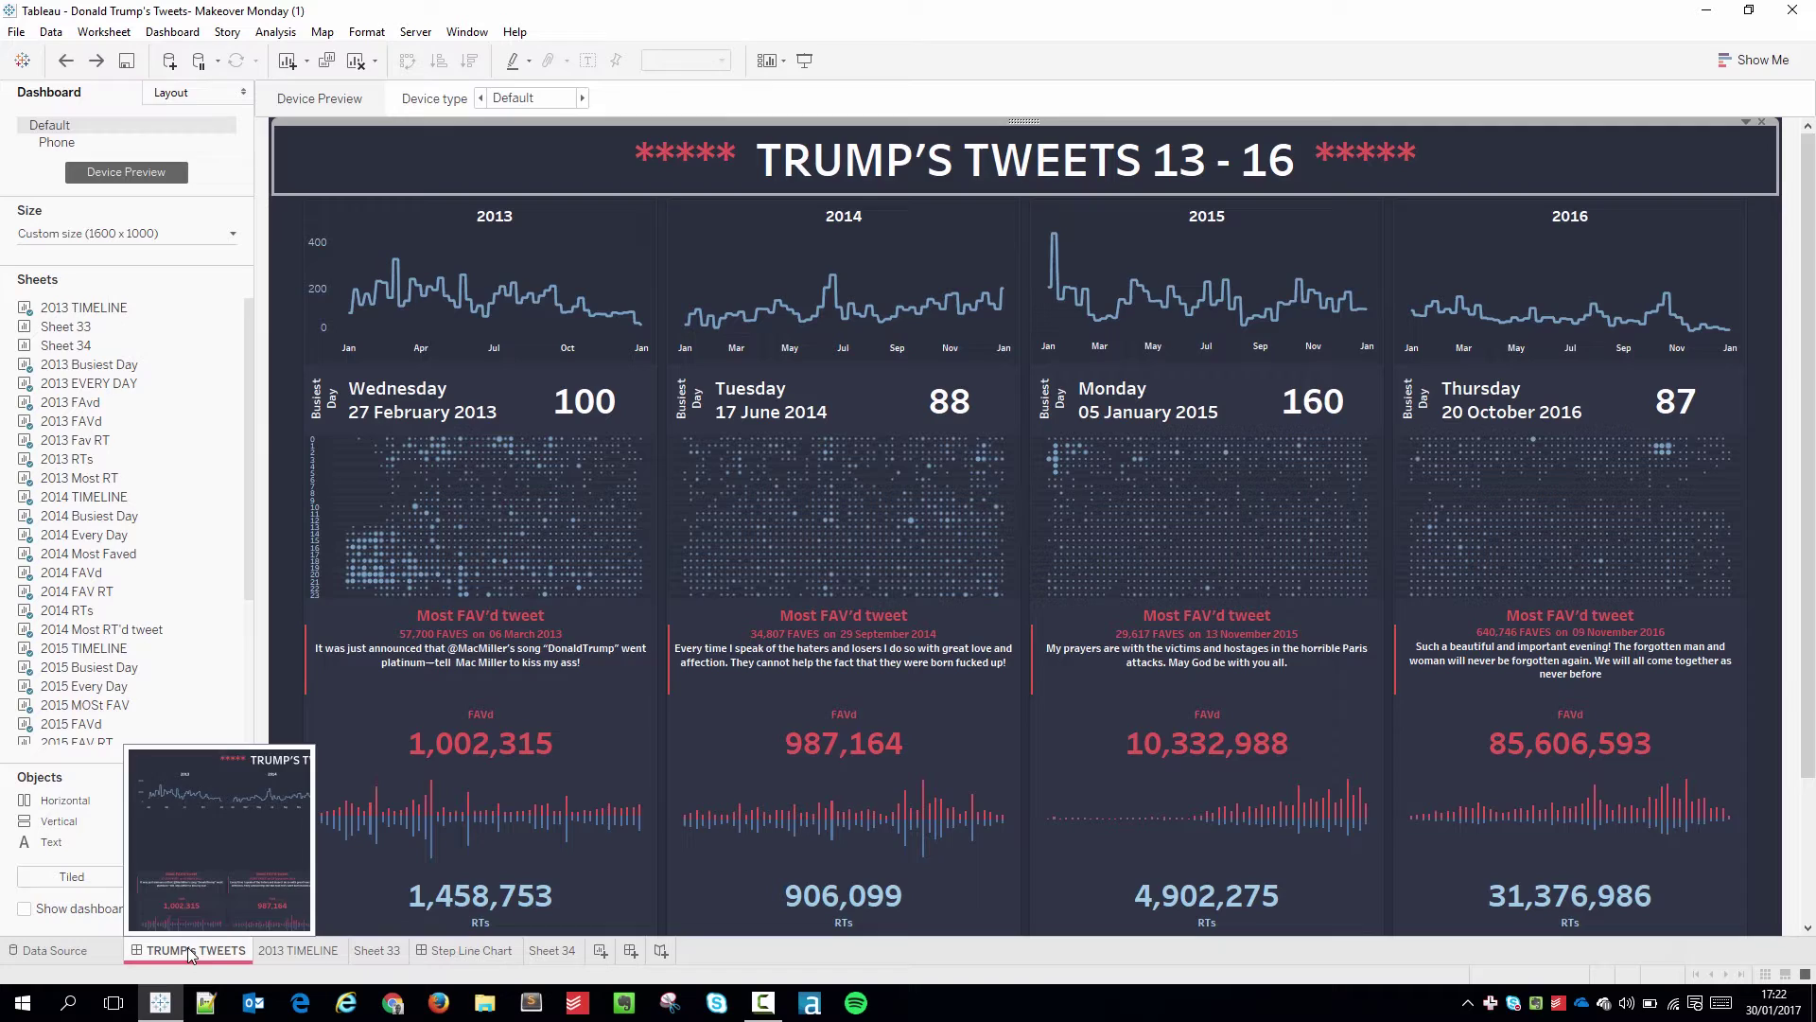
- On Sheet 34, plot Number of Records against a continuous daily Tweet Date & Time axis
click(568, 951)
mouse_move(570, 955)
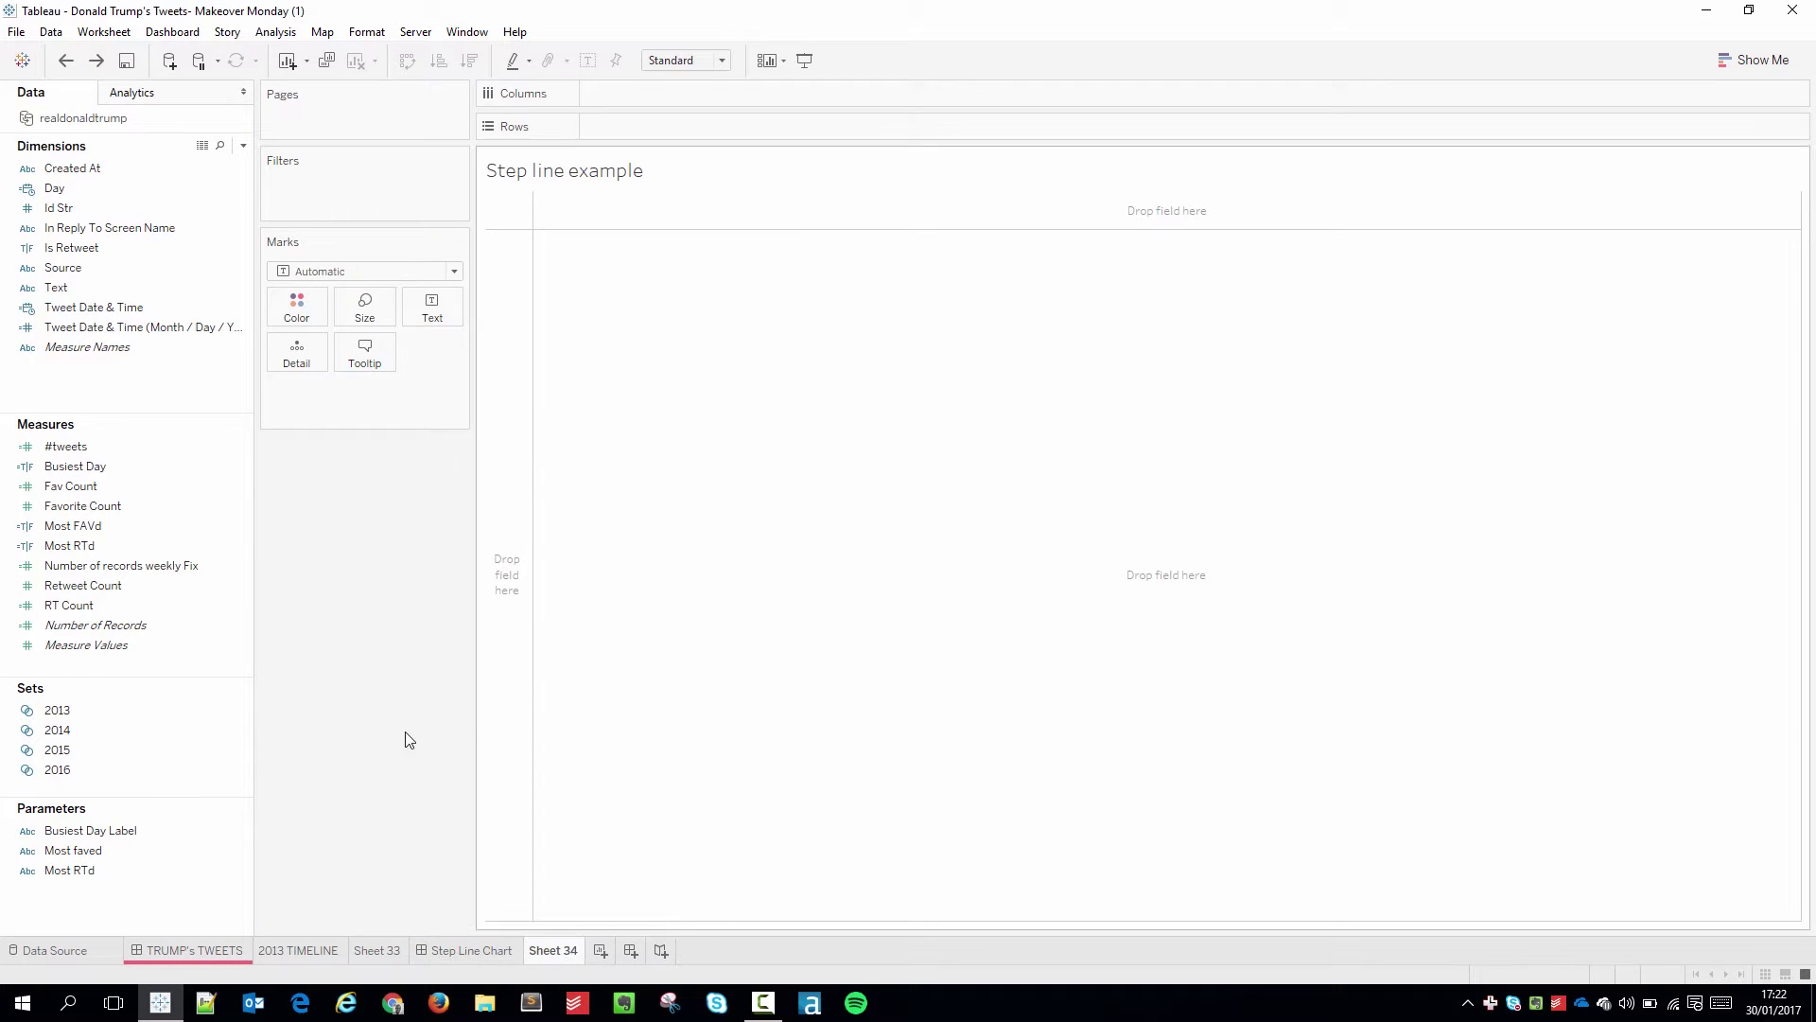
drag(114, 307, 730, 98)
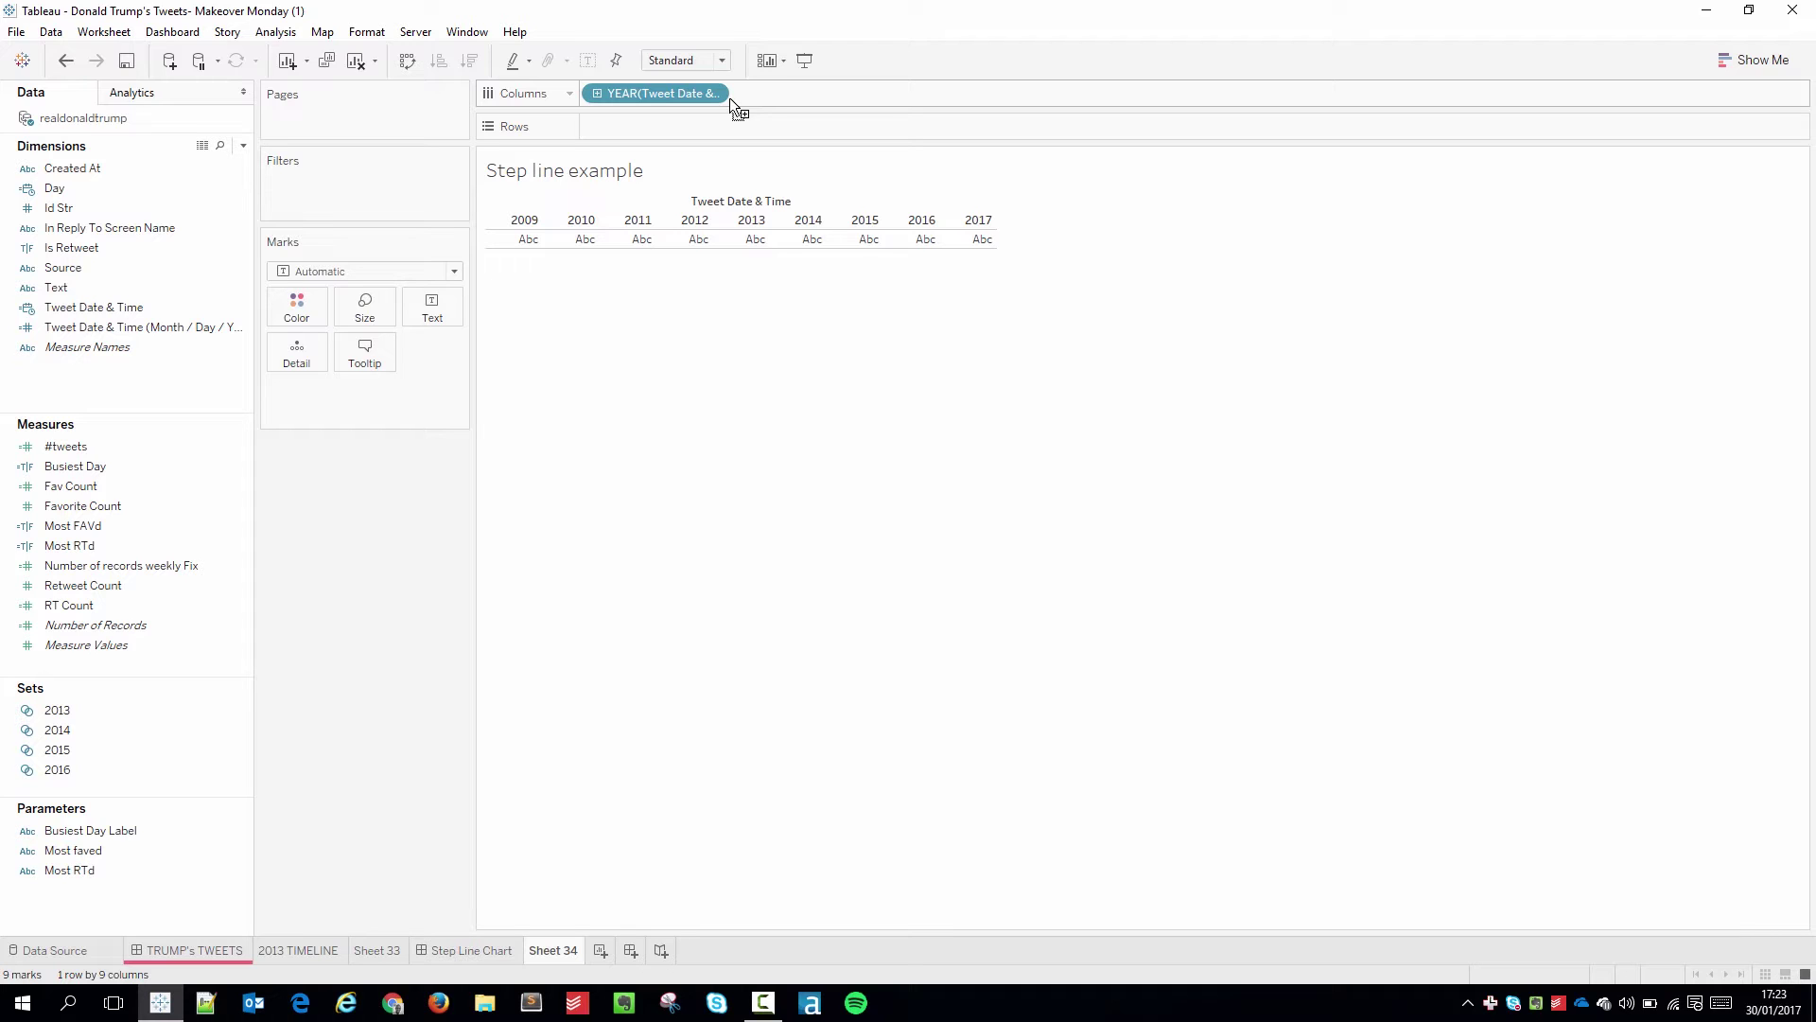
click(713, 92)
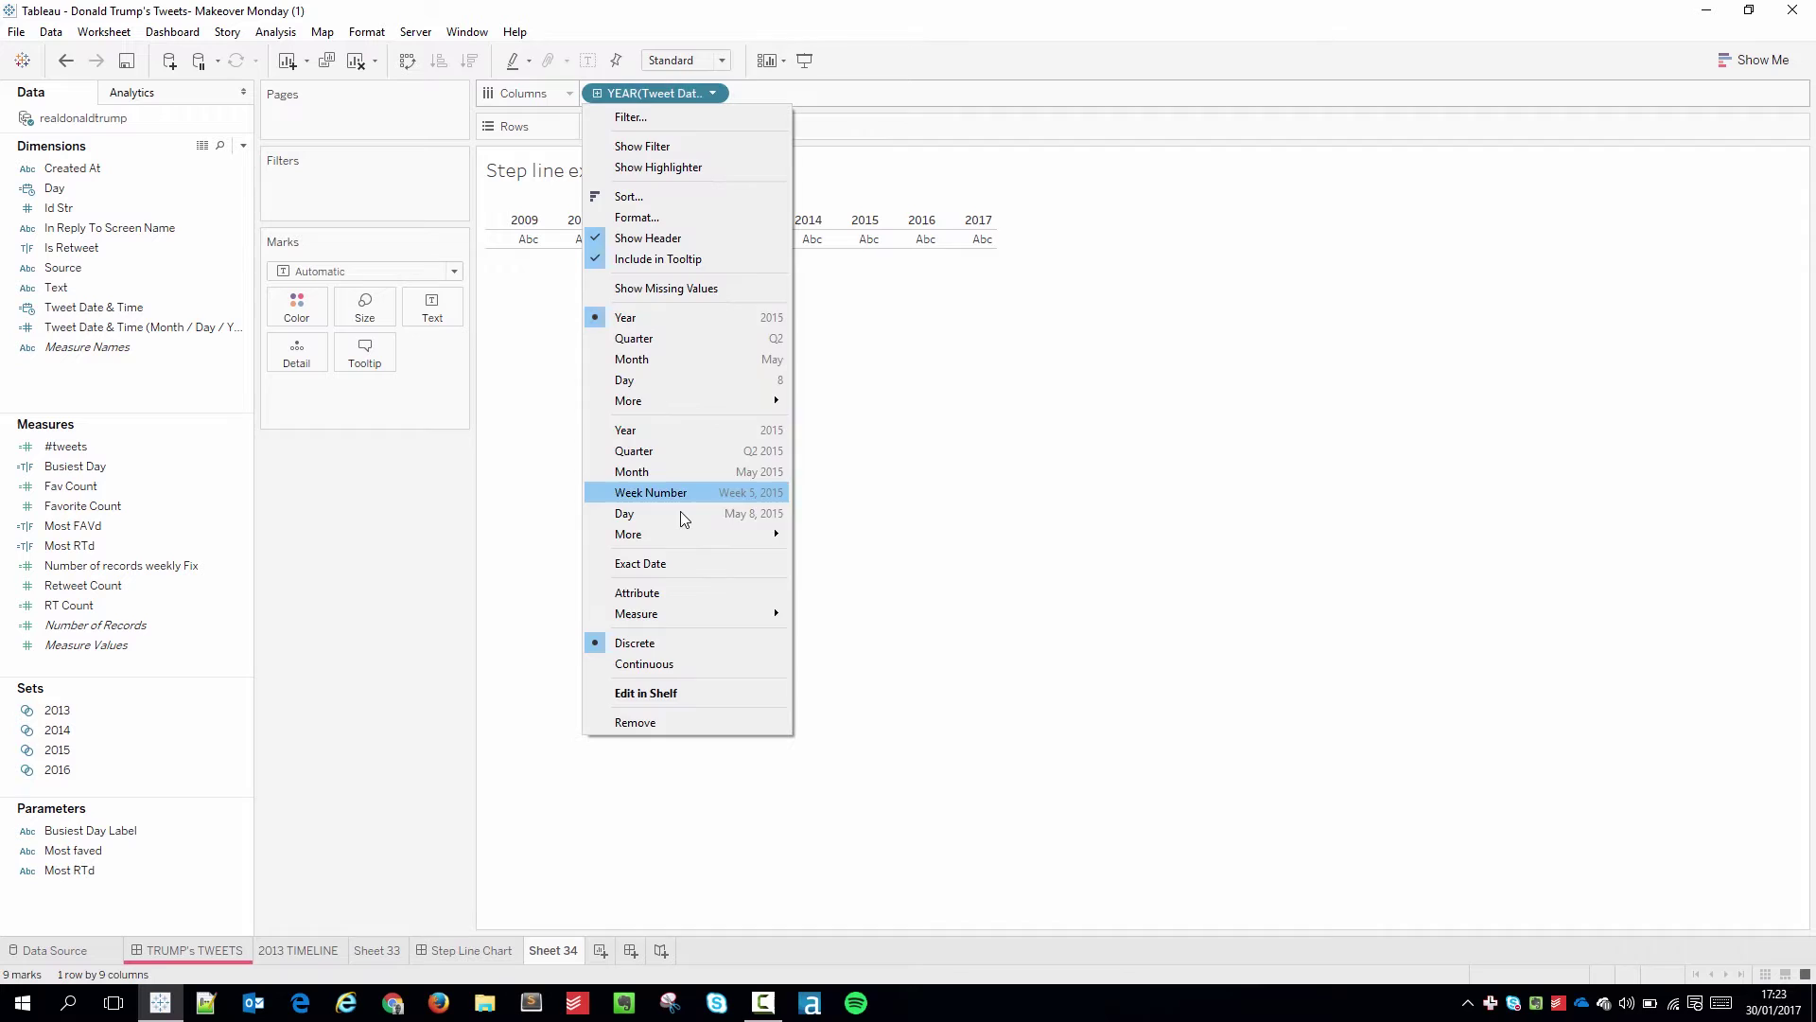
click(683, 514)
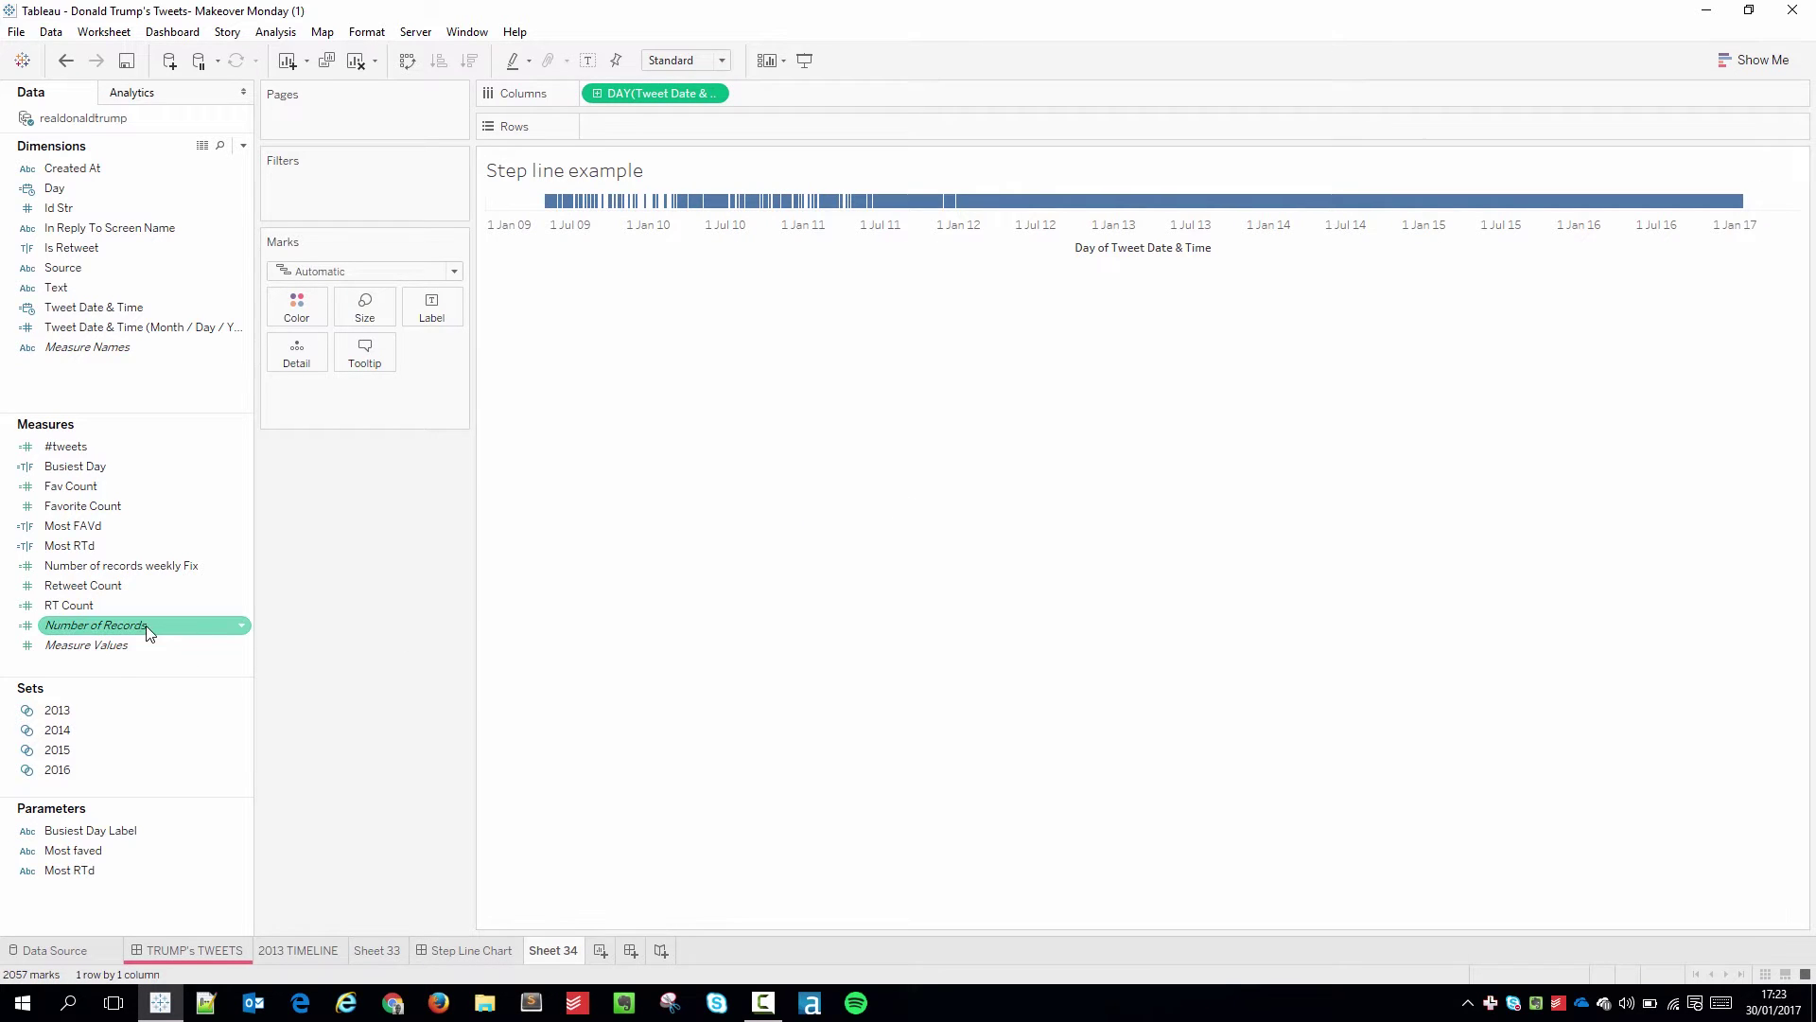
drag(146, 626, 683, 127)
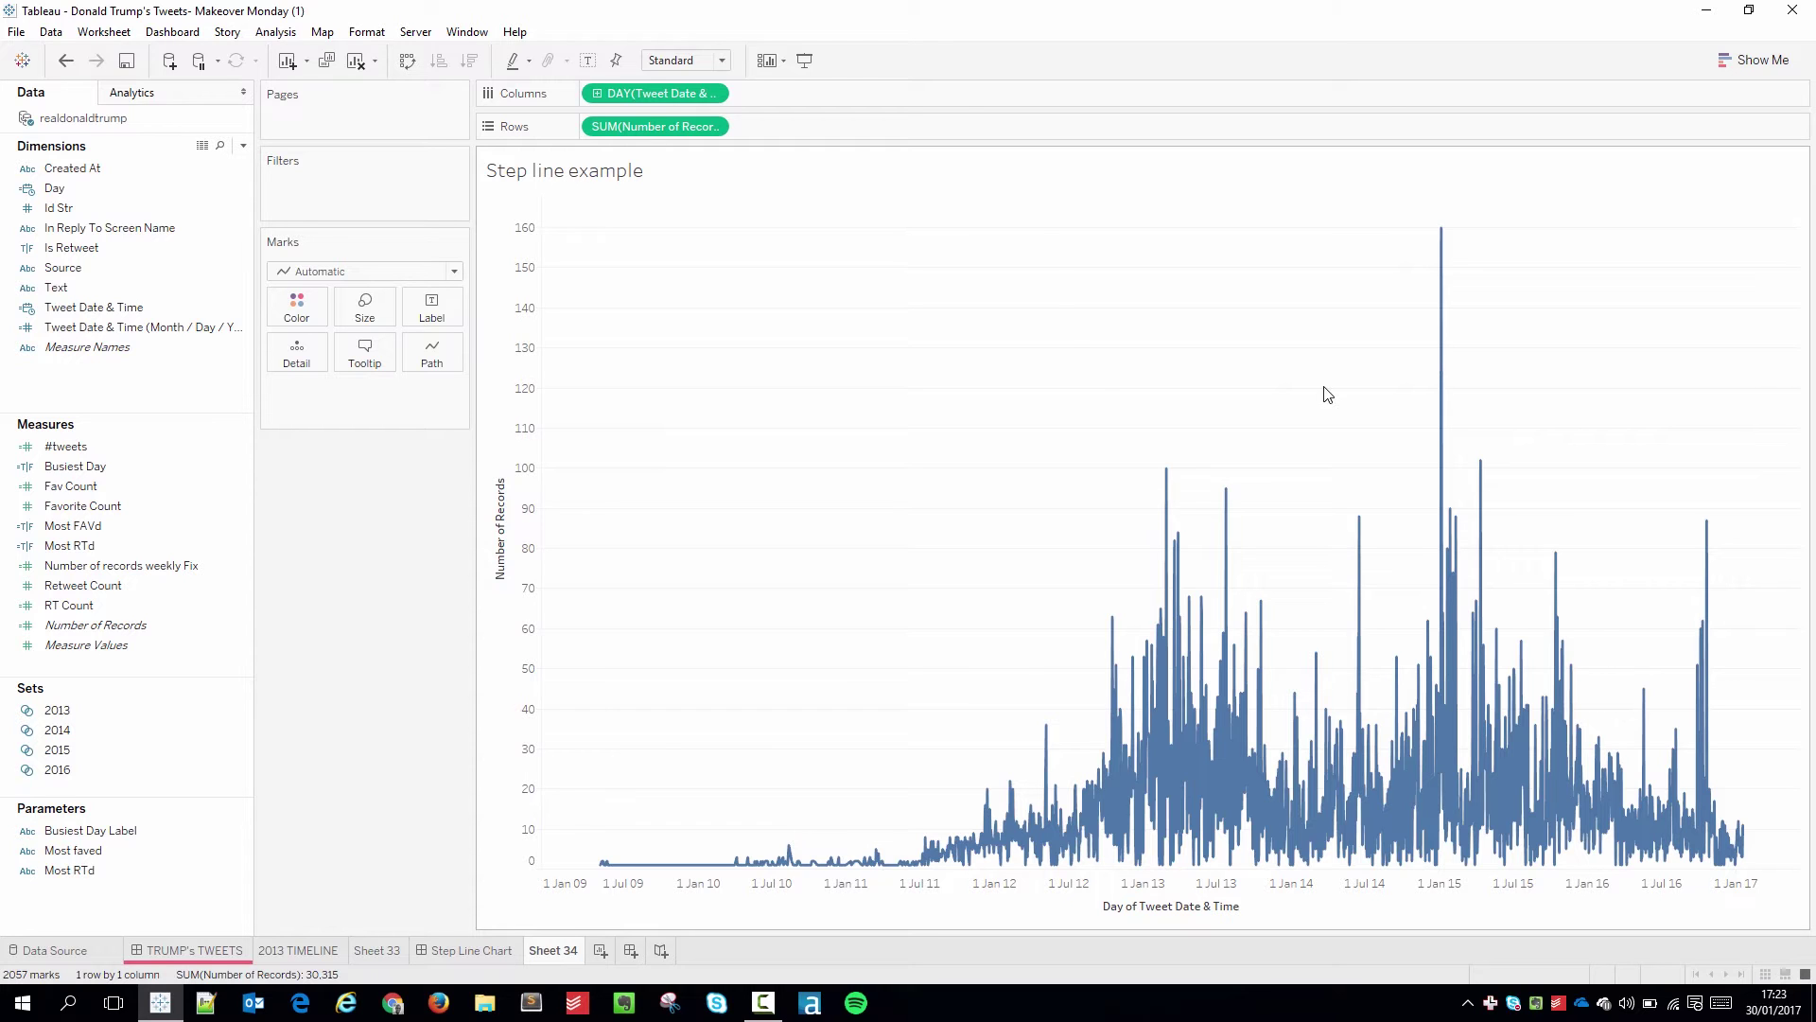
- Start a new calculated field from Number of Records and move its editor over the chart
right_click(159, 620)
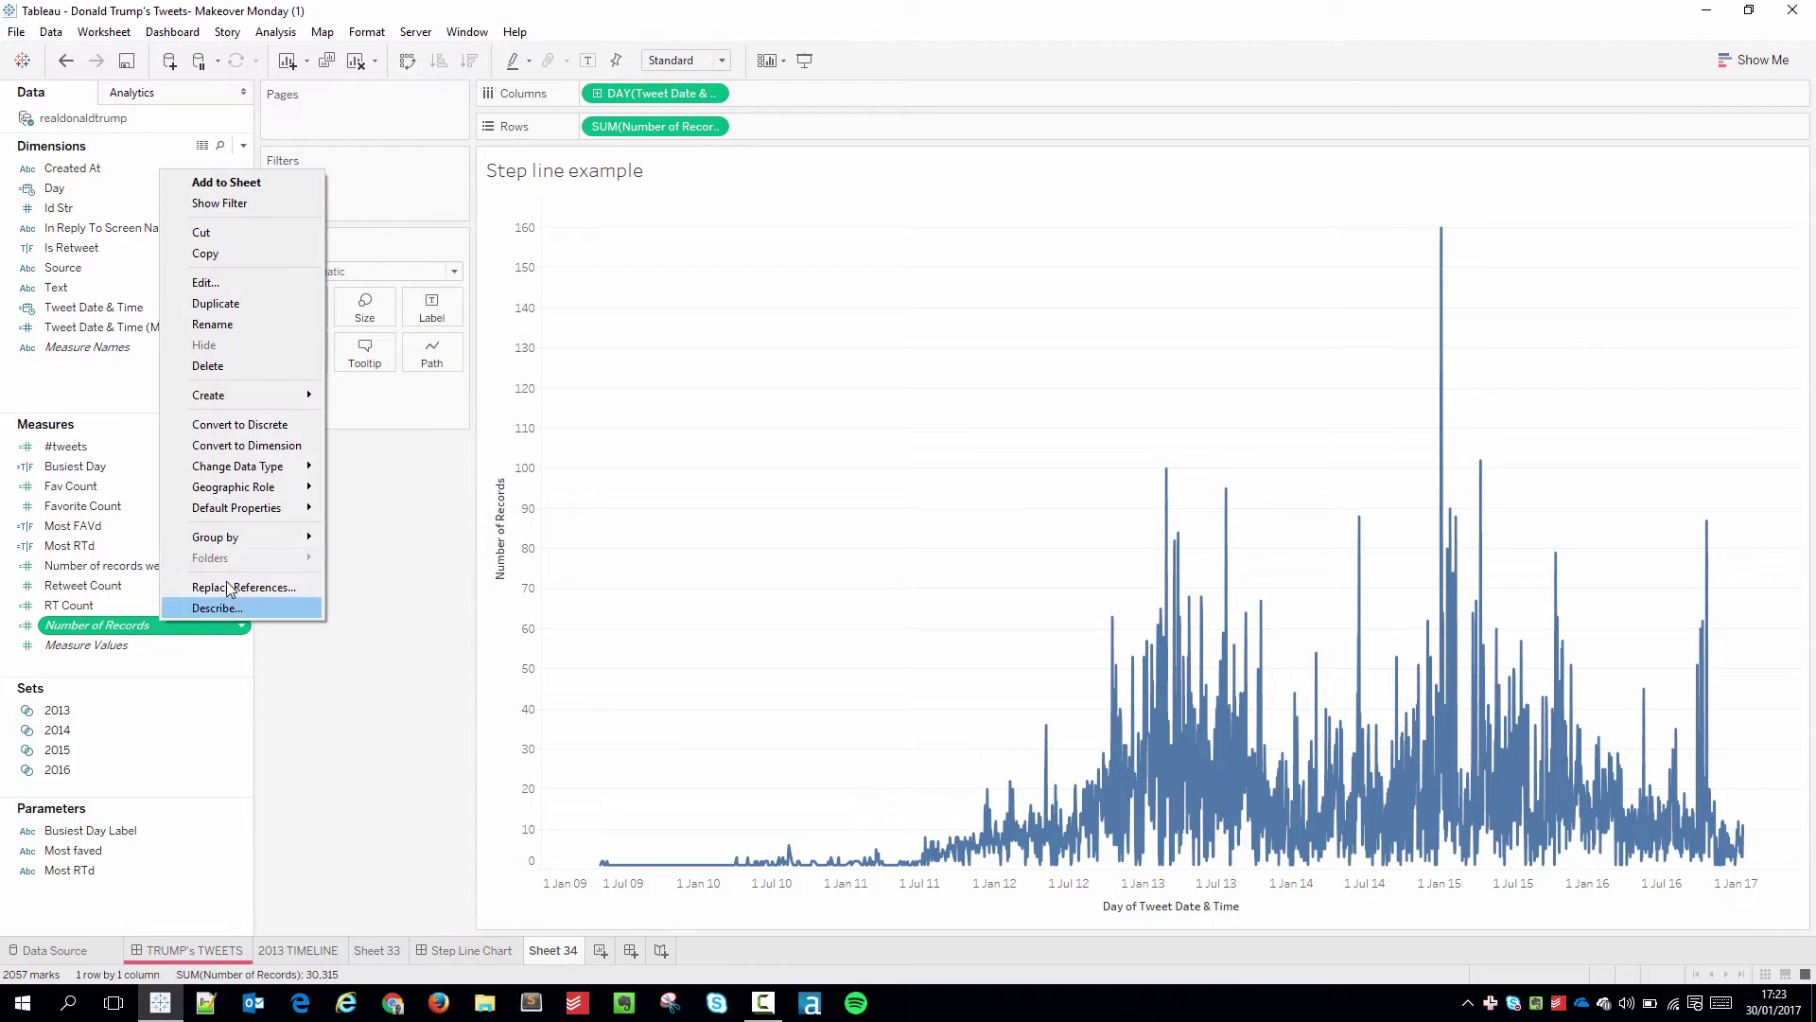
click(497, 396)
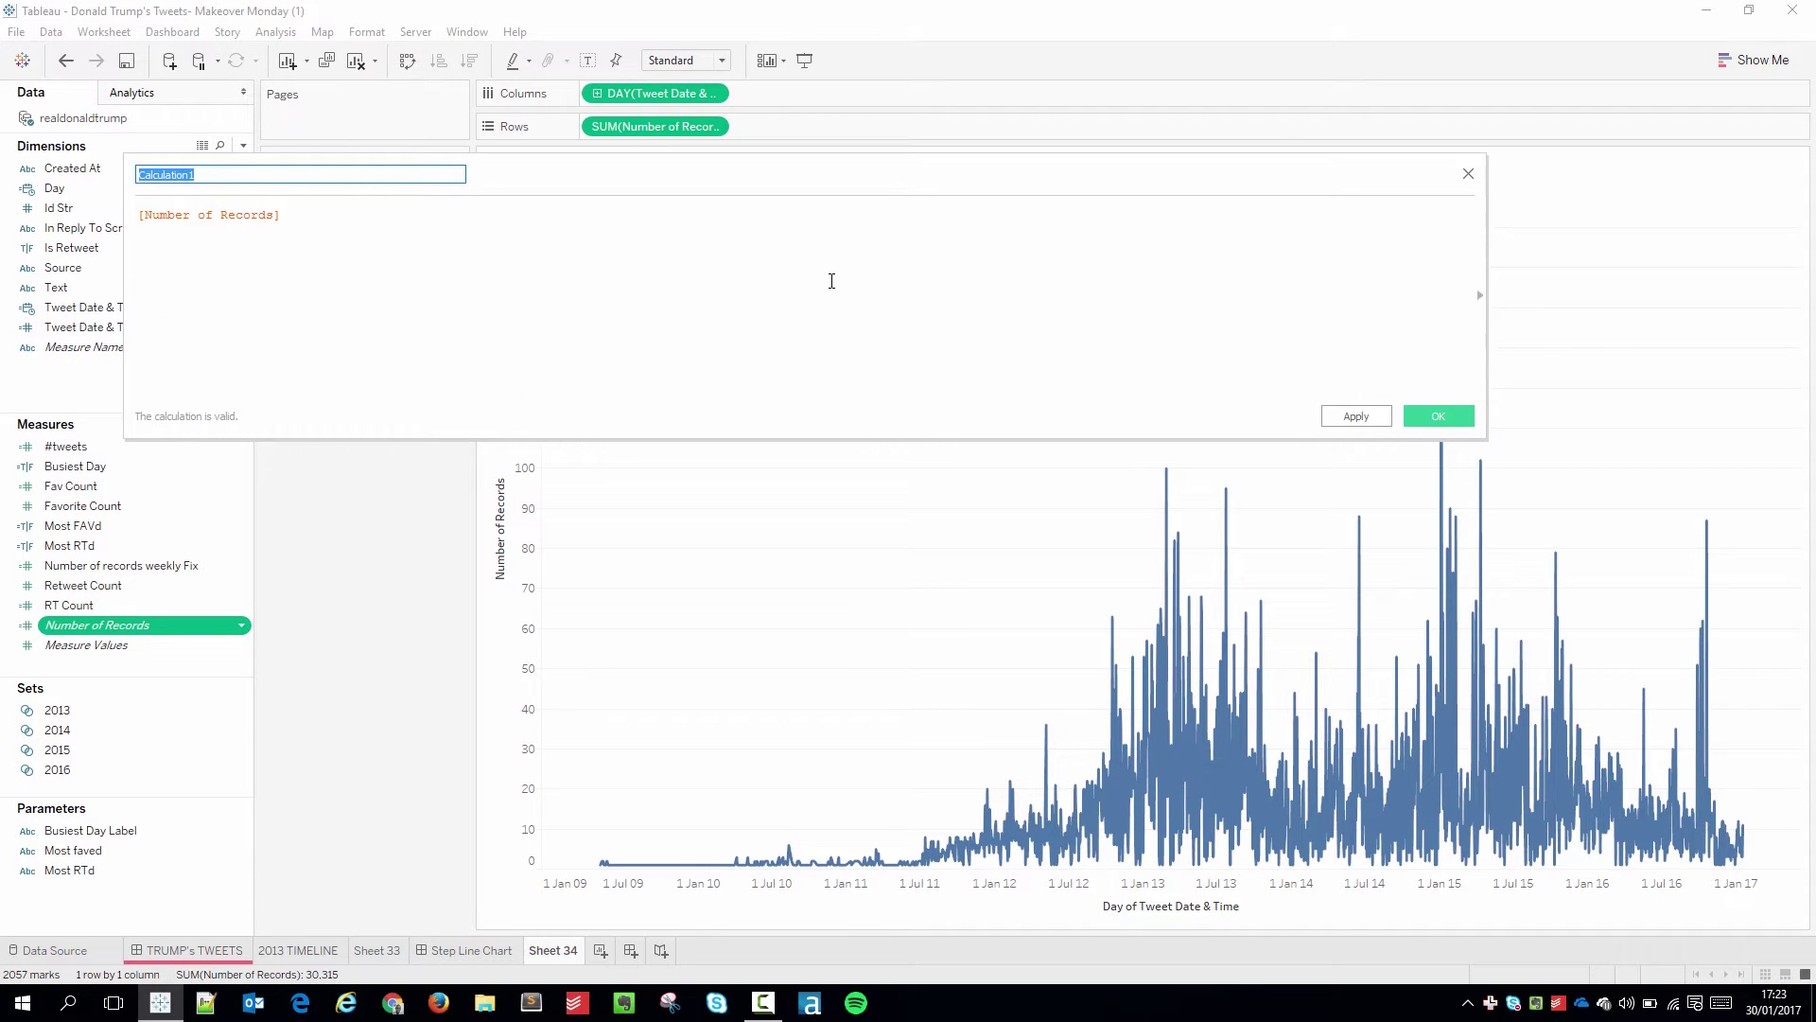
scroll(813, 283, up, 5)
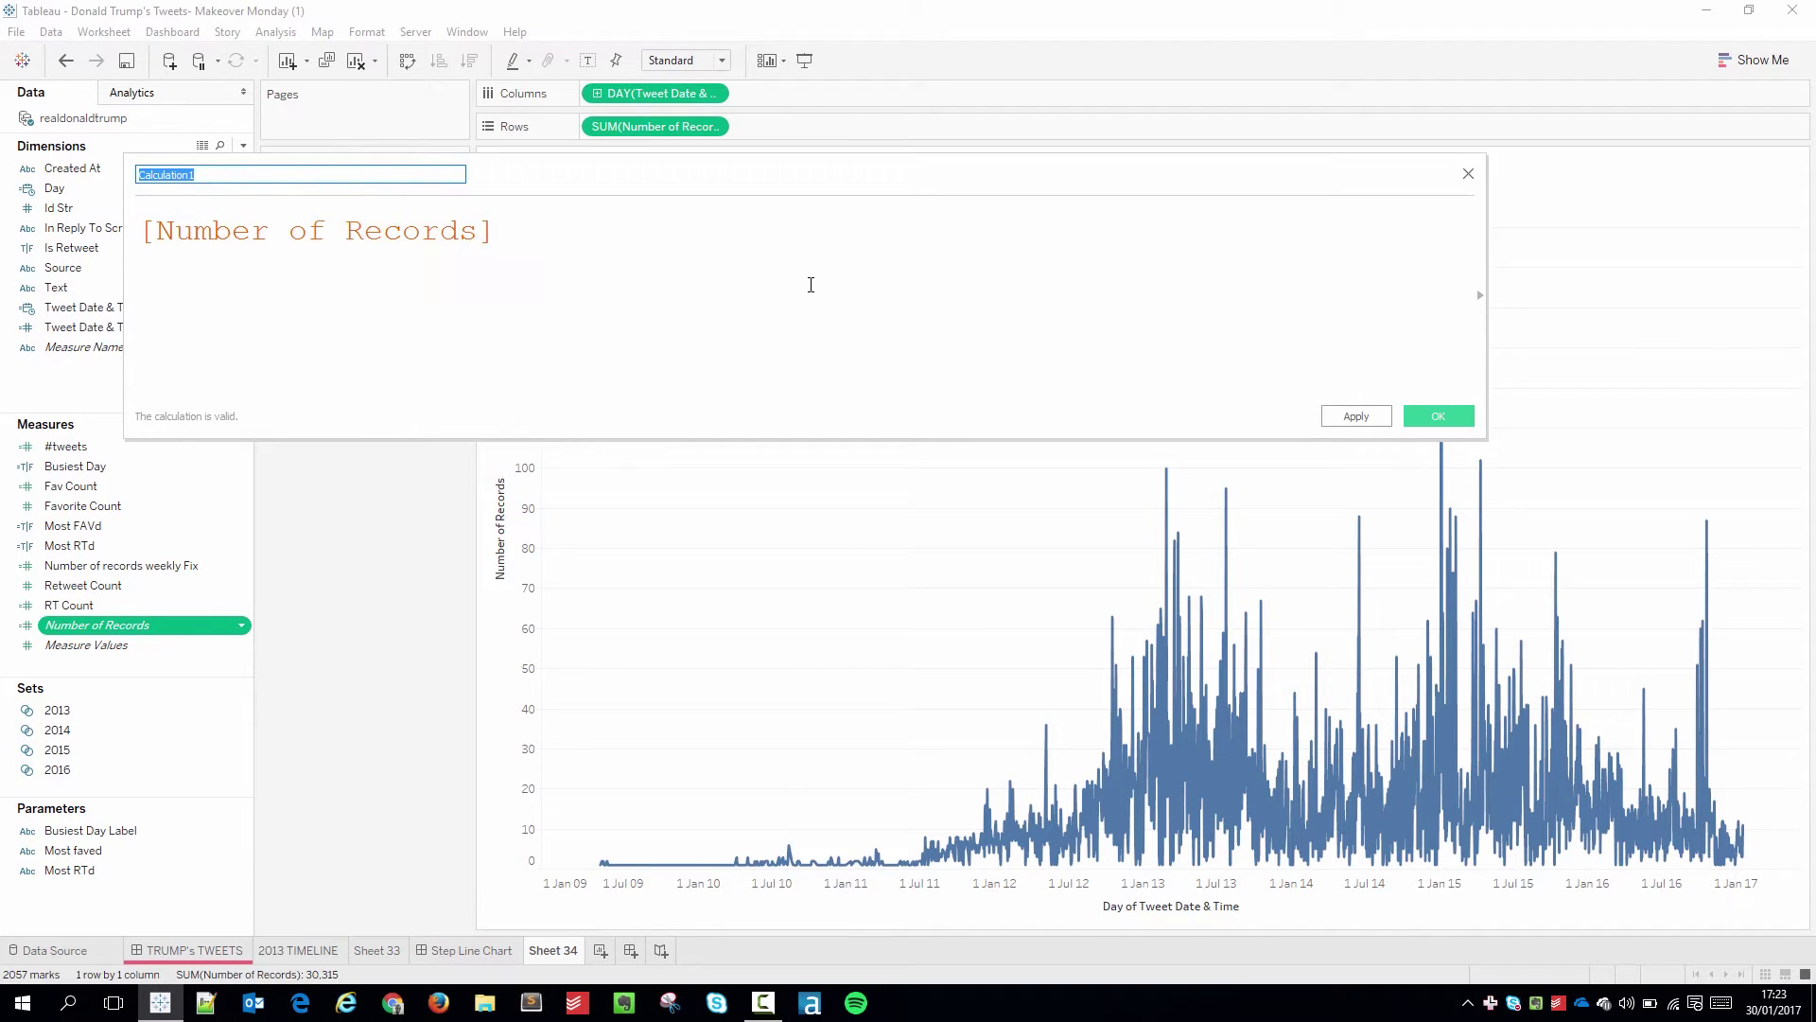
drag(803, 178, 977, 251)
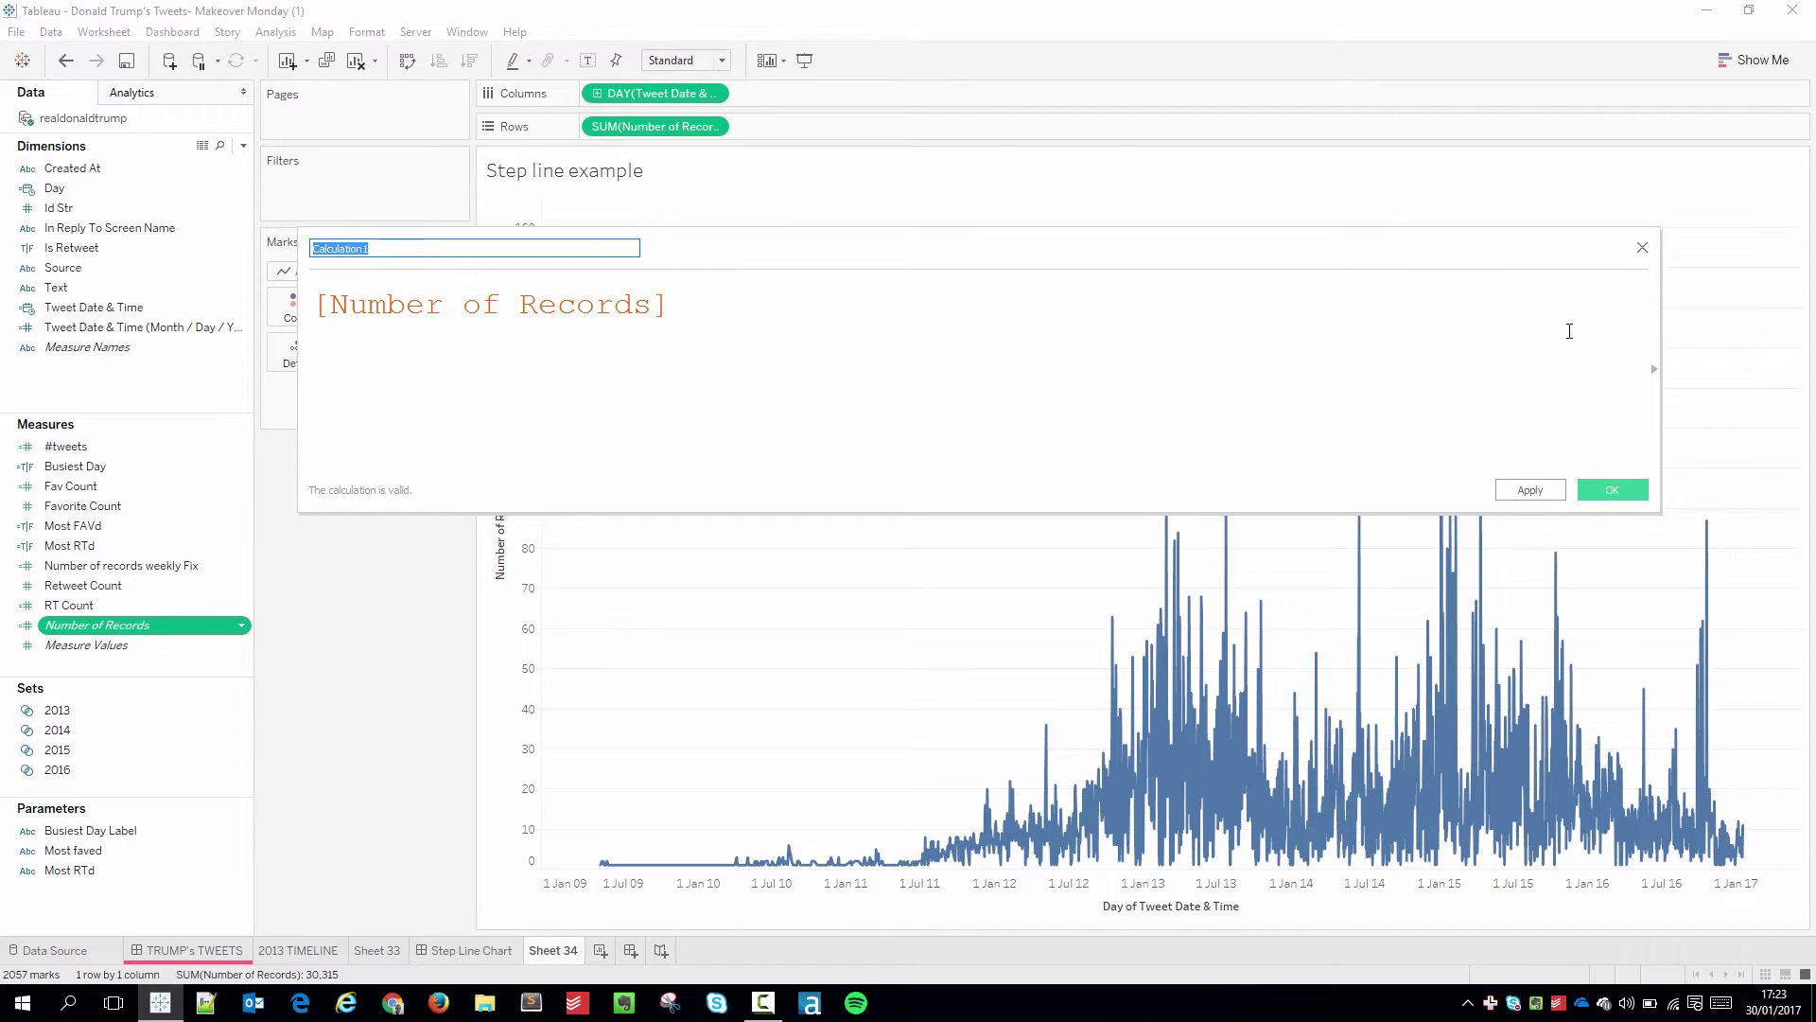
click(326, 297)
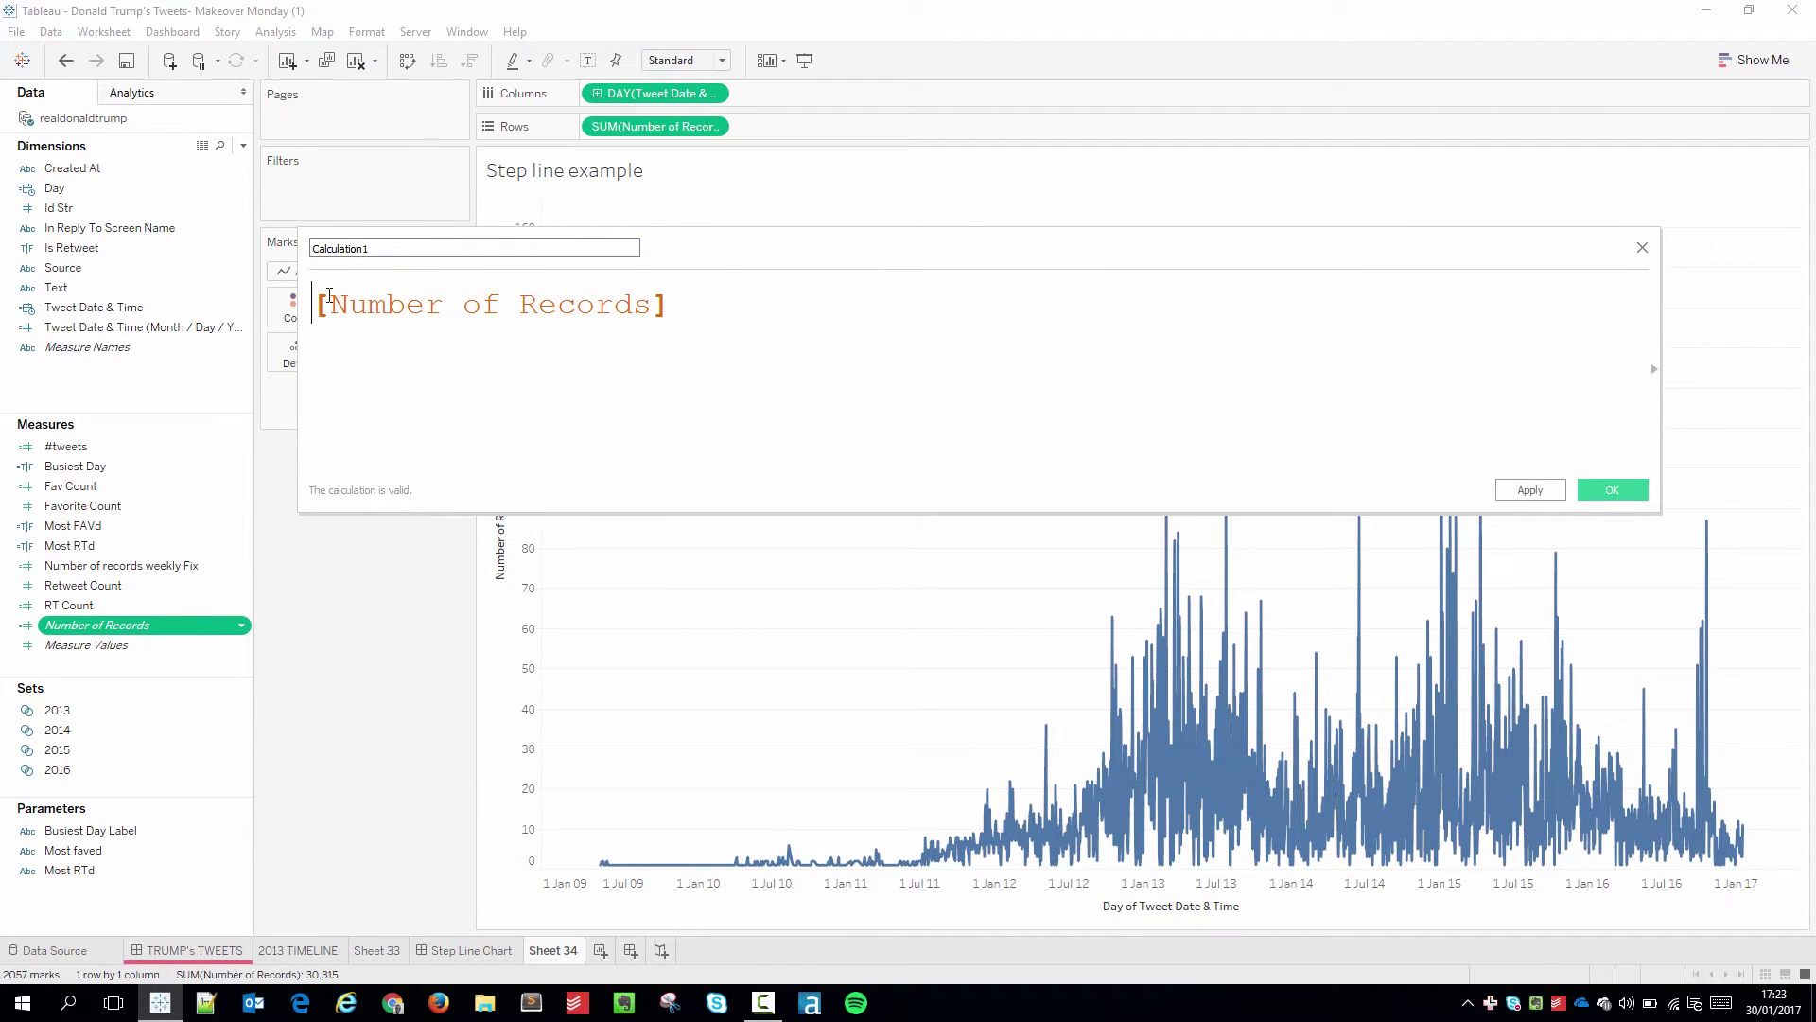
- Enter the draft formula { FIXED DATETRUNC():SUM([Number of Records])} and view its error details
text(fixed)
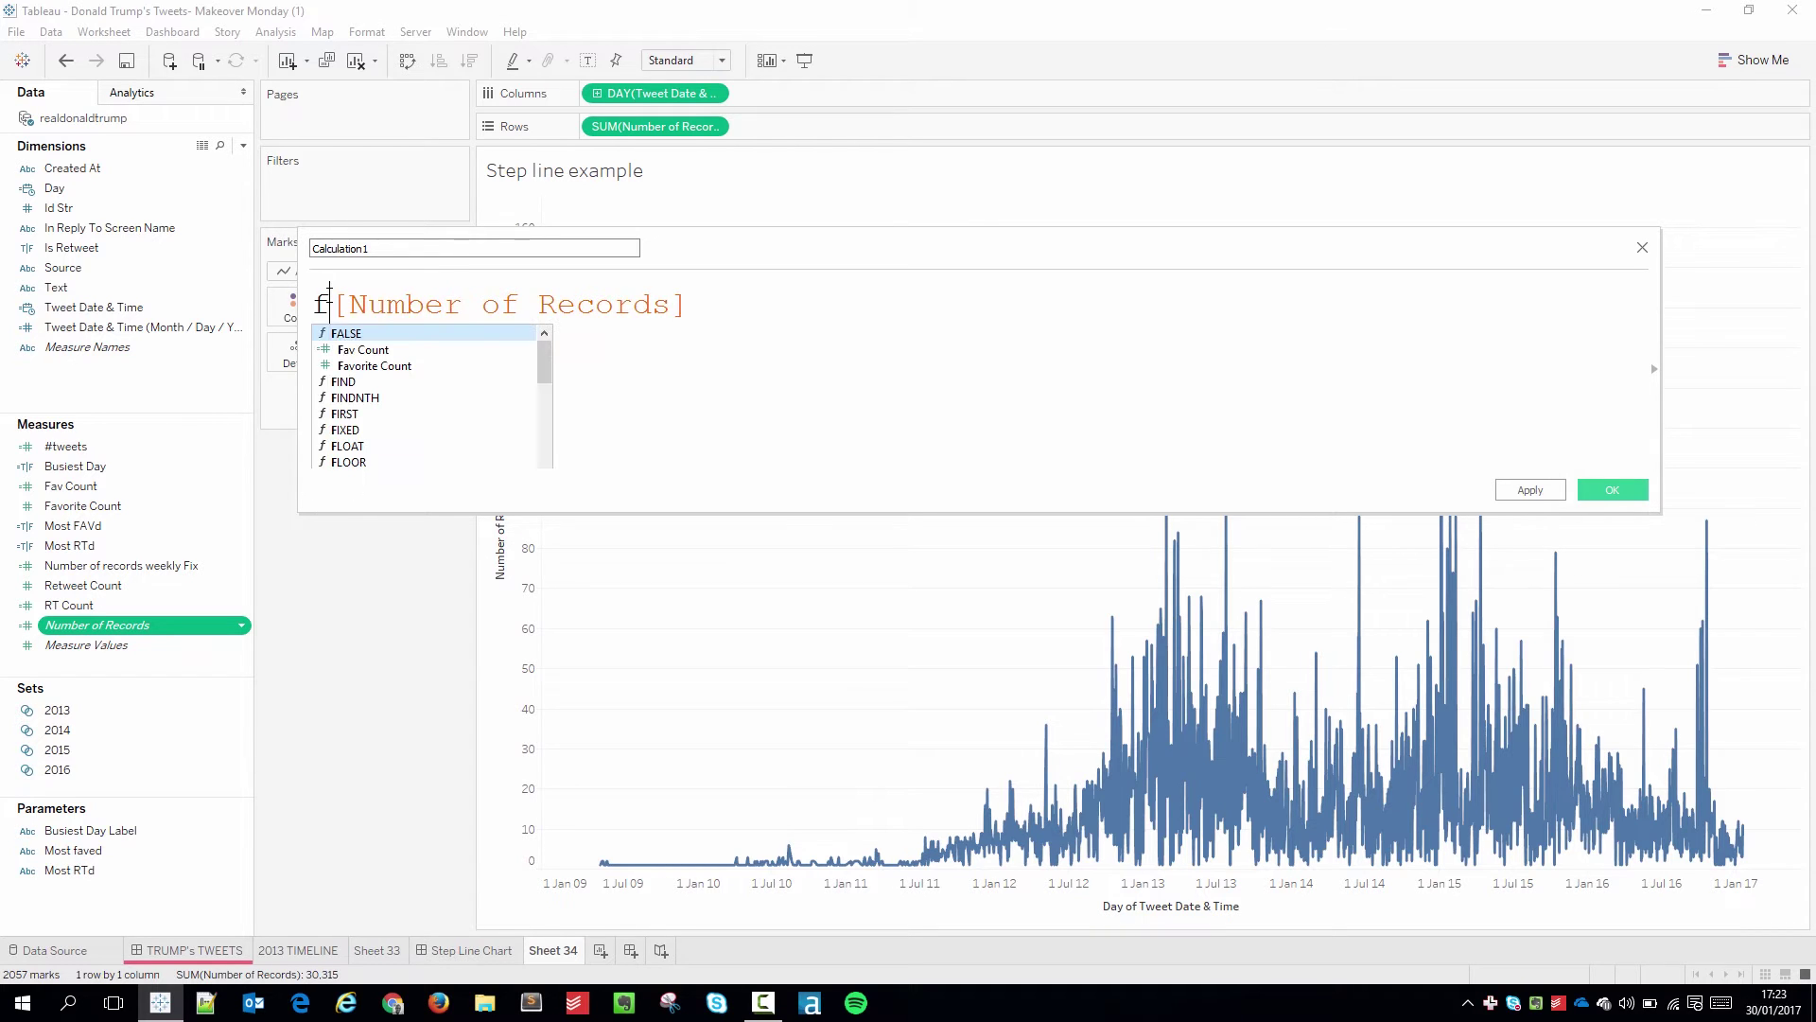
key(BackSpace)
key(Return)
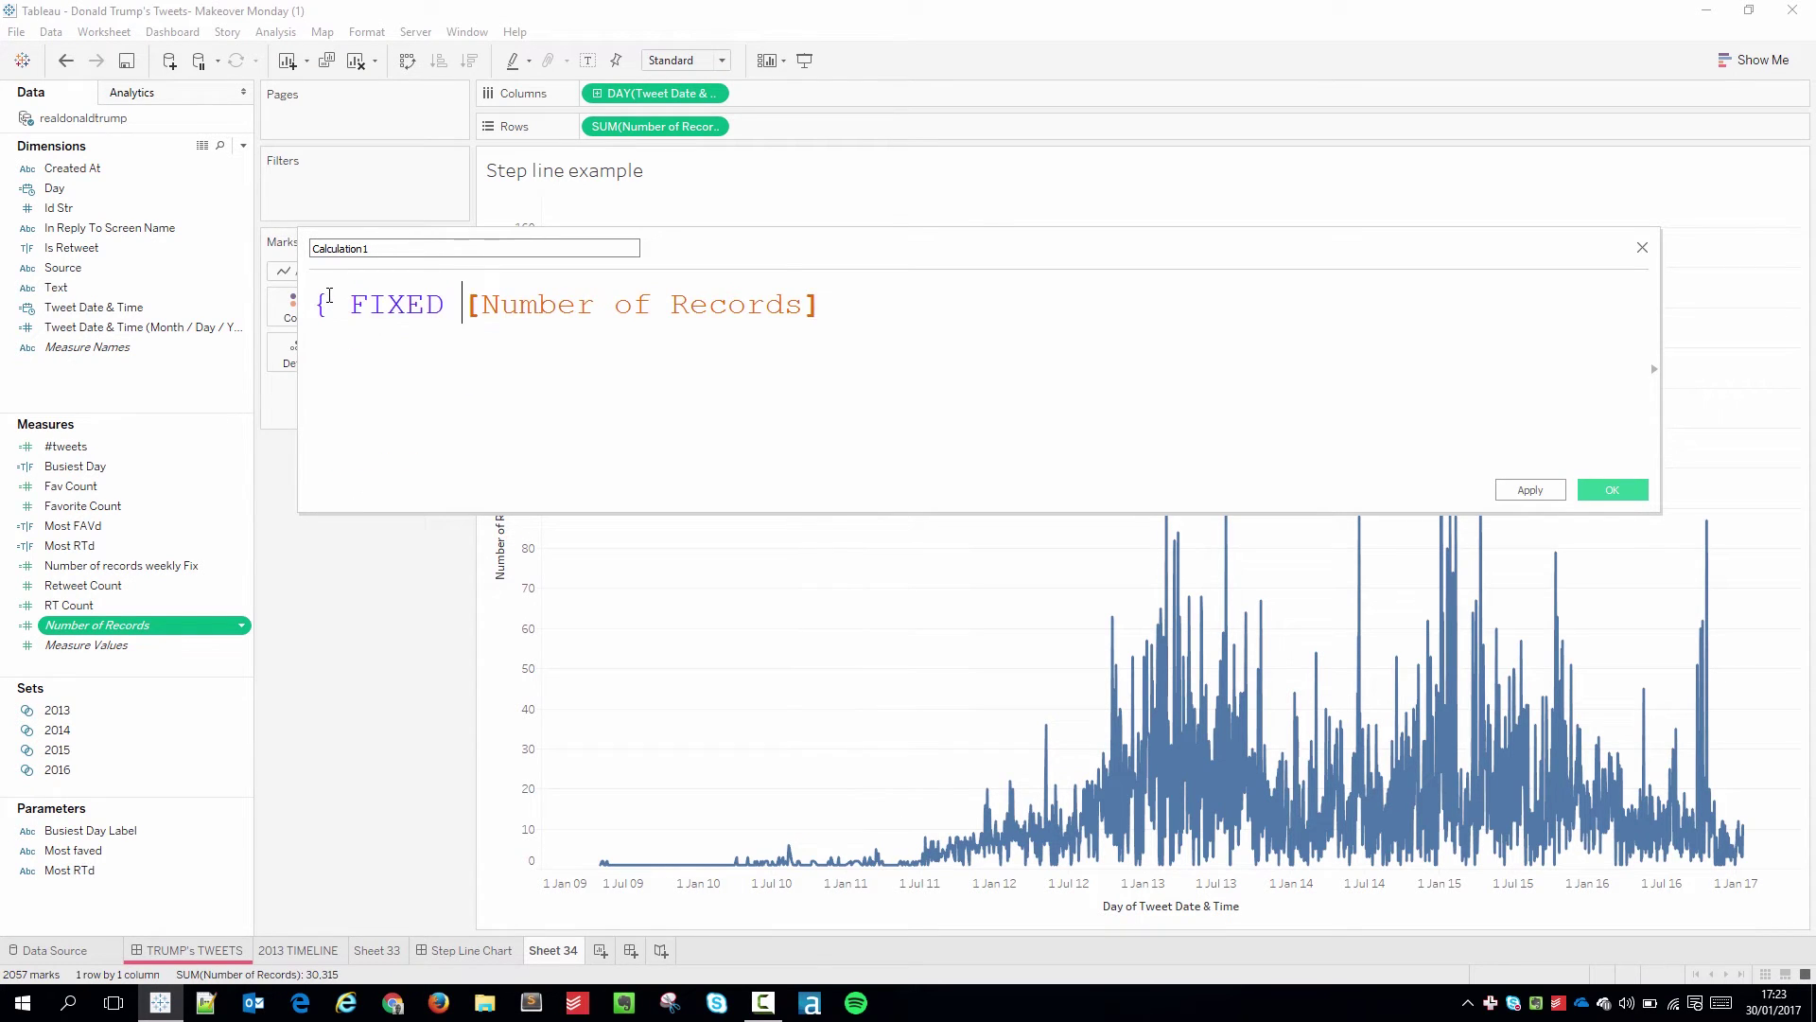
text(dat)
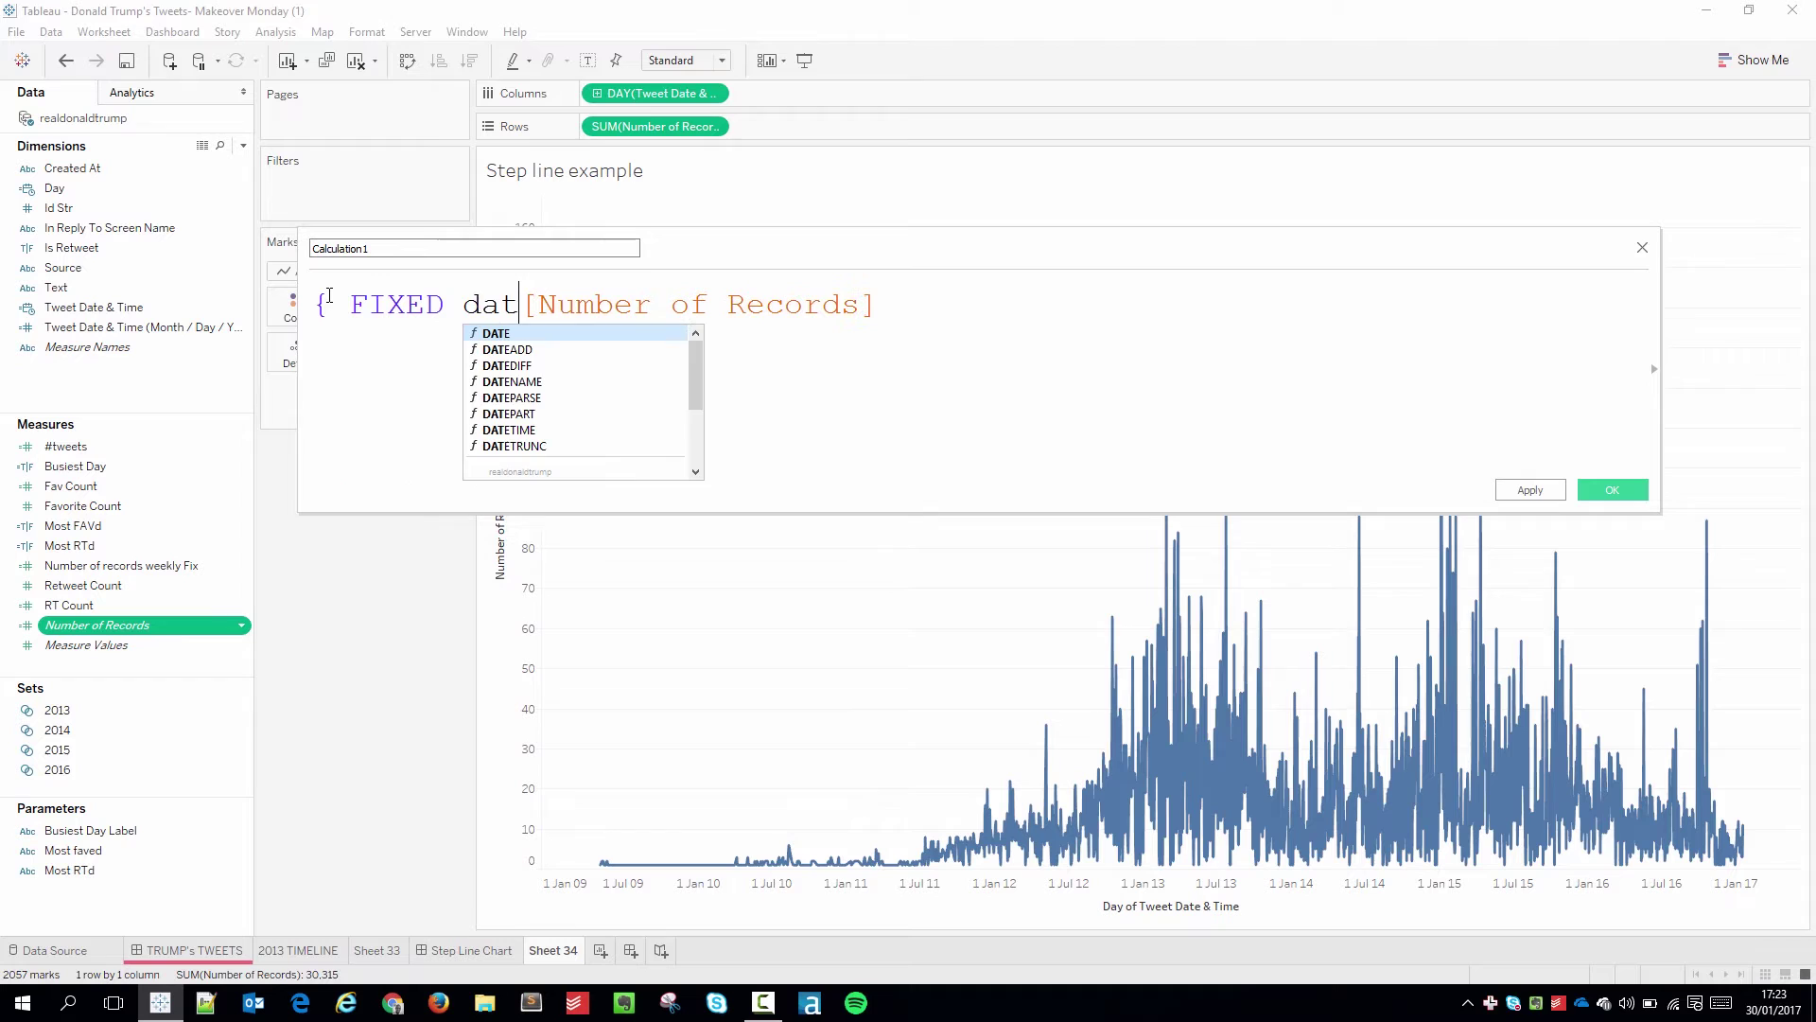
key(Down)
key(Down)
key(Down)
key(Down)
key(Down)
key(Down)
key(Down)
key(Return)
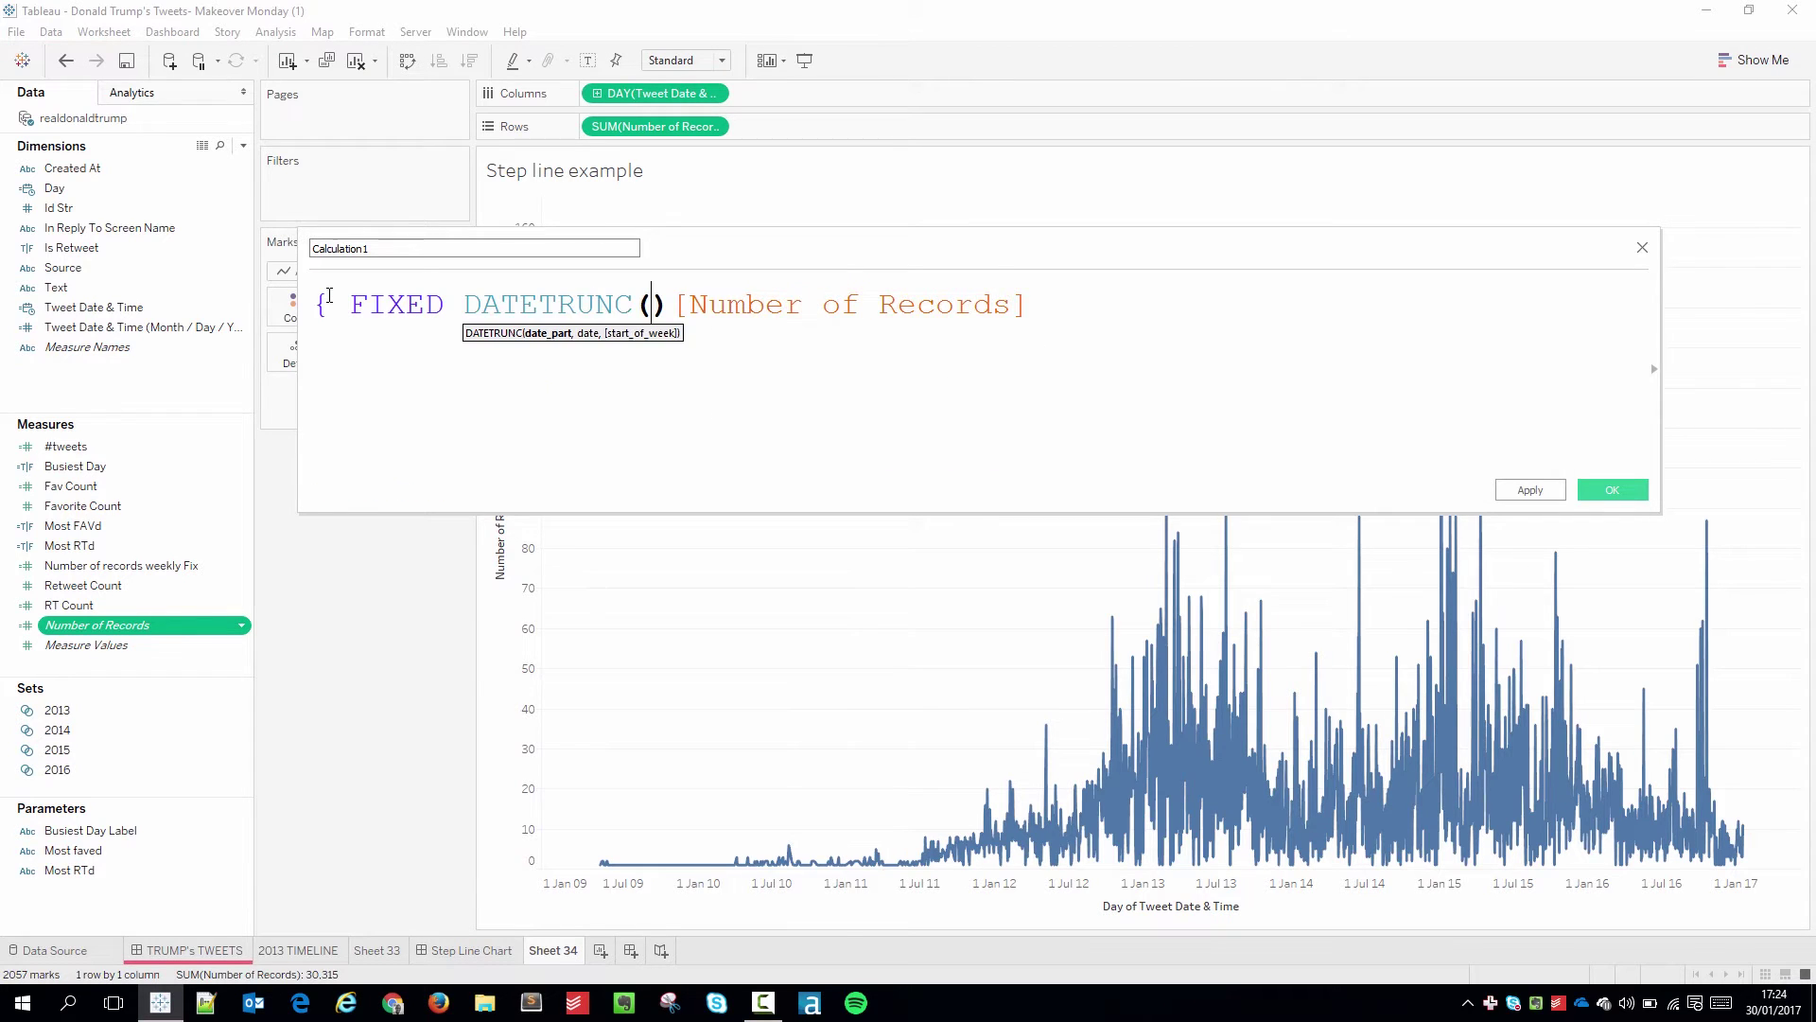
key(Right)
text(:)
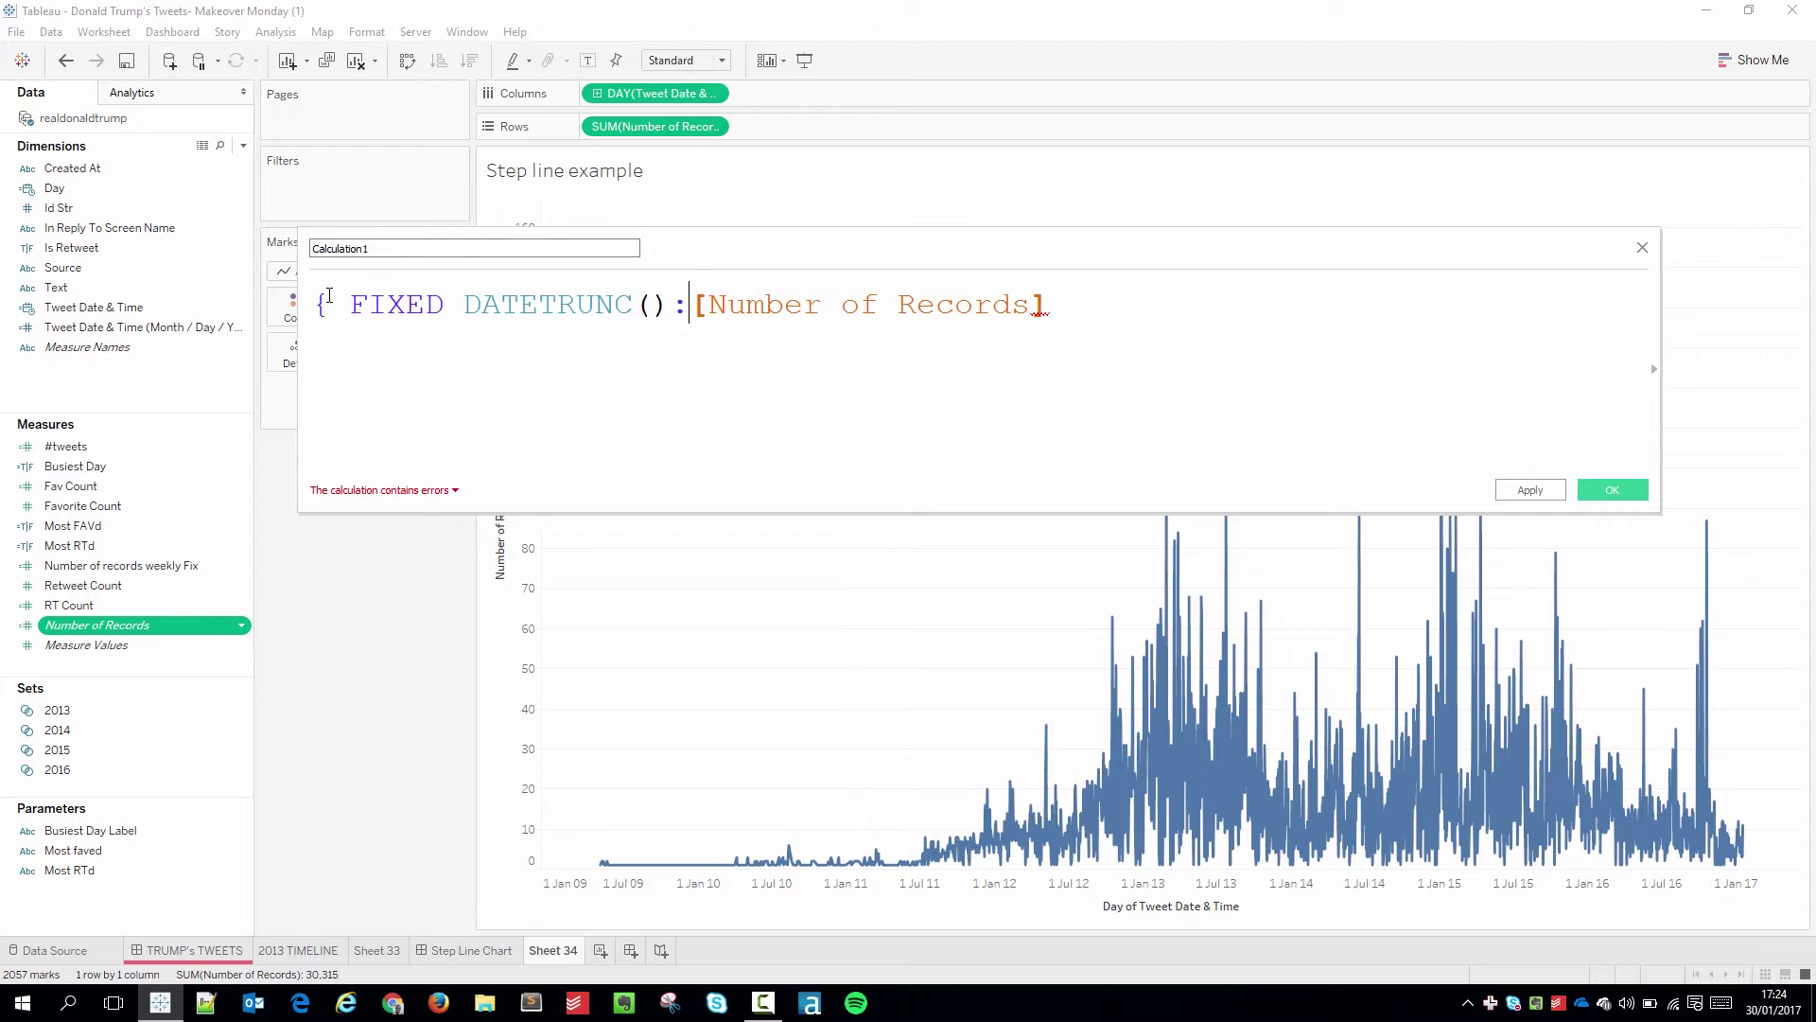
text(SUM()
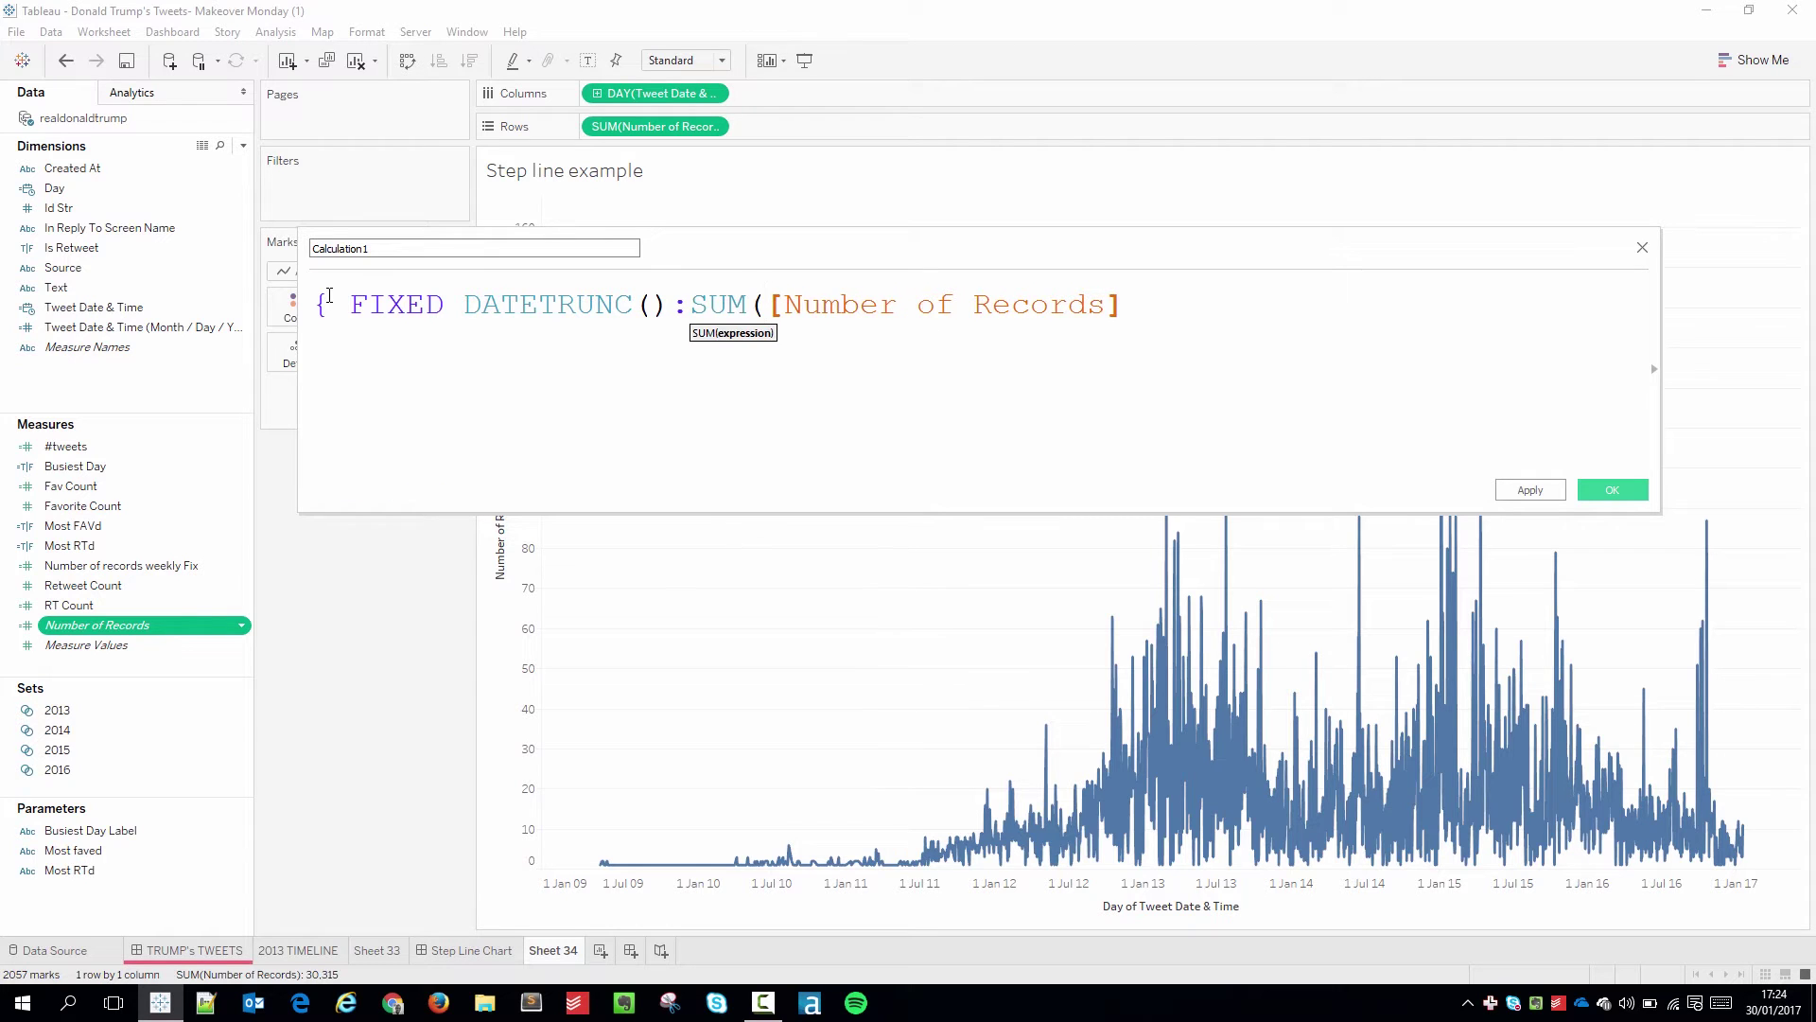
key(Right)
key(Right)
key(Right)
key(Right)
key(Right)
key(Right)
key(Right)
key(Right)
key(Right)
key(Right)
key(Right)
key(Right)
key(Right)
key(Right)
key(Right)
key(Right)
key(Right)
key(Right)
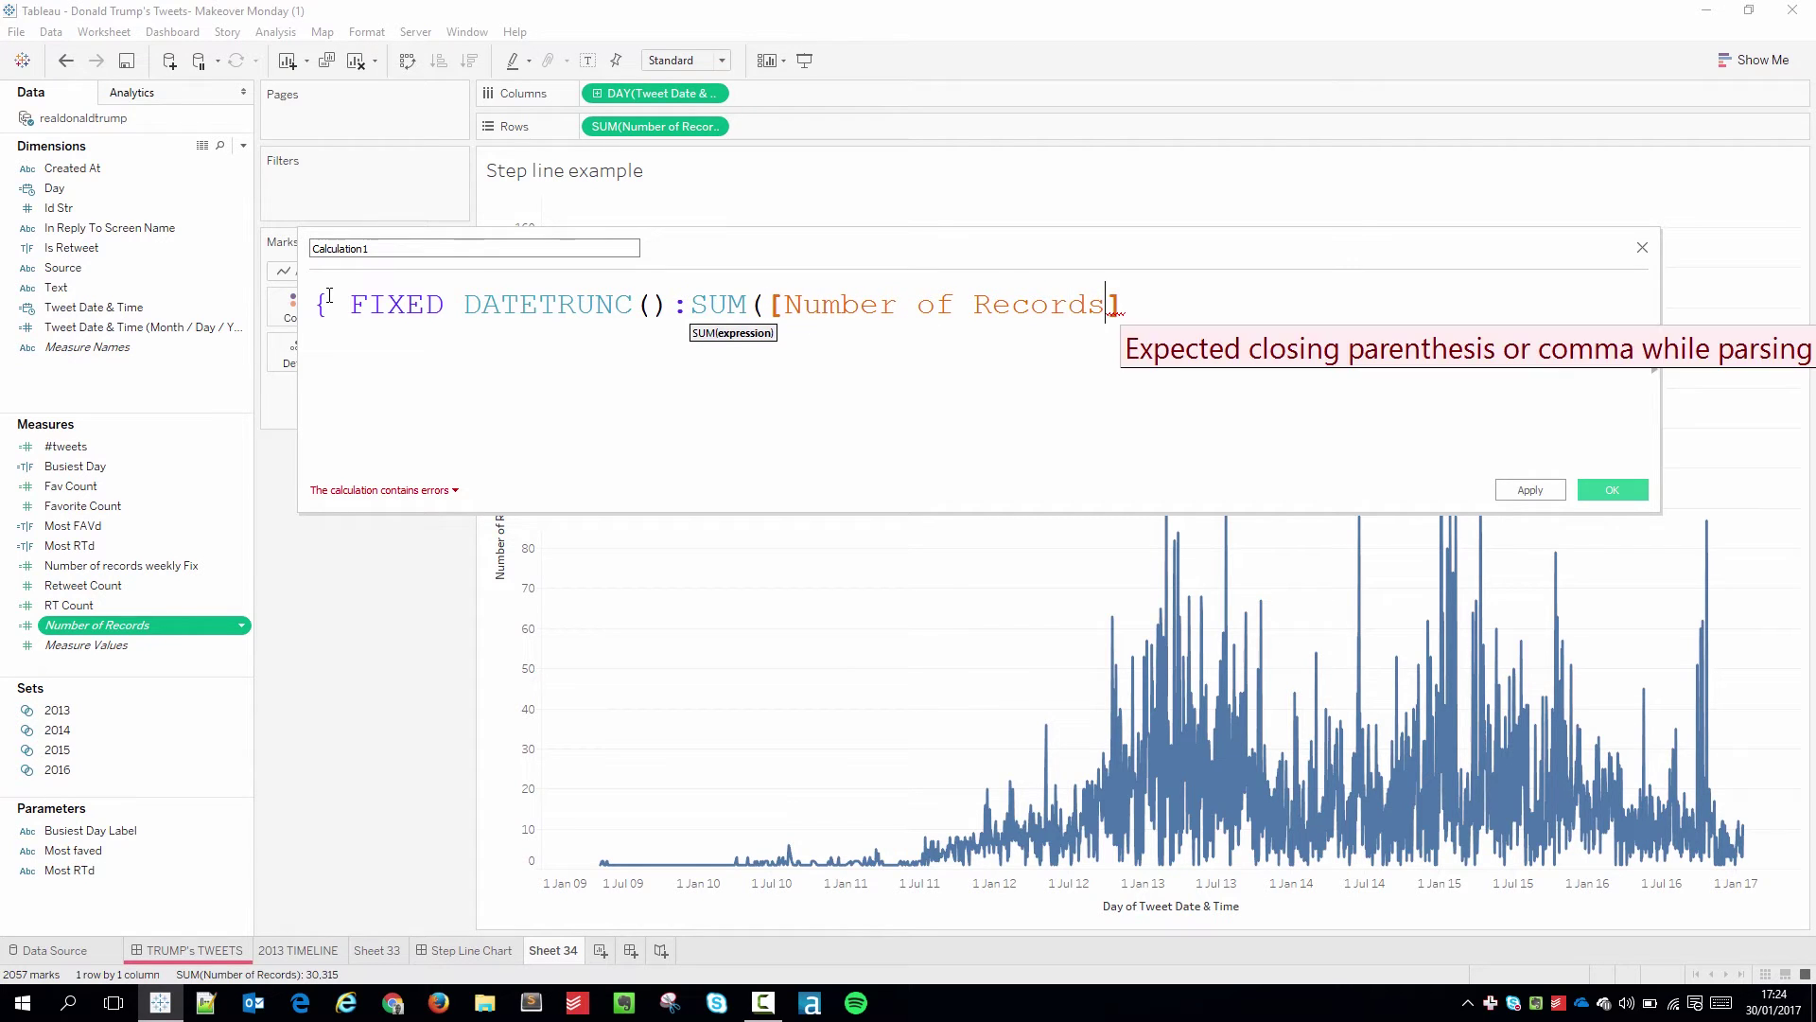
key(Right)
text()})
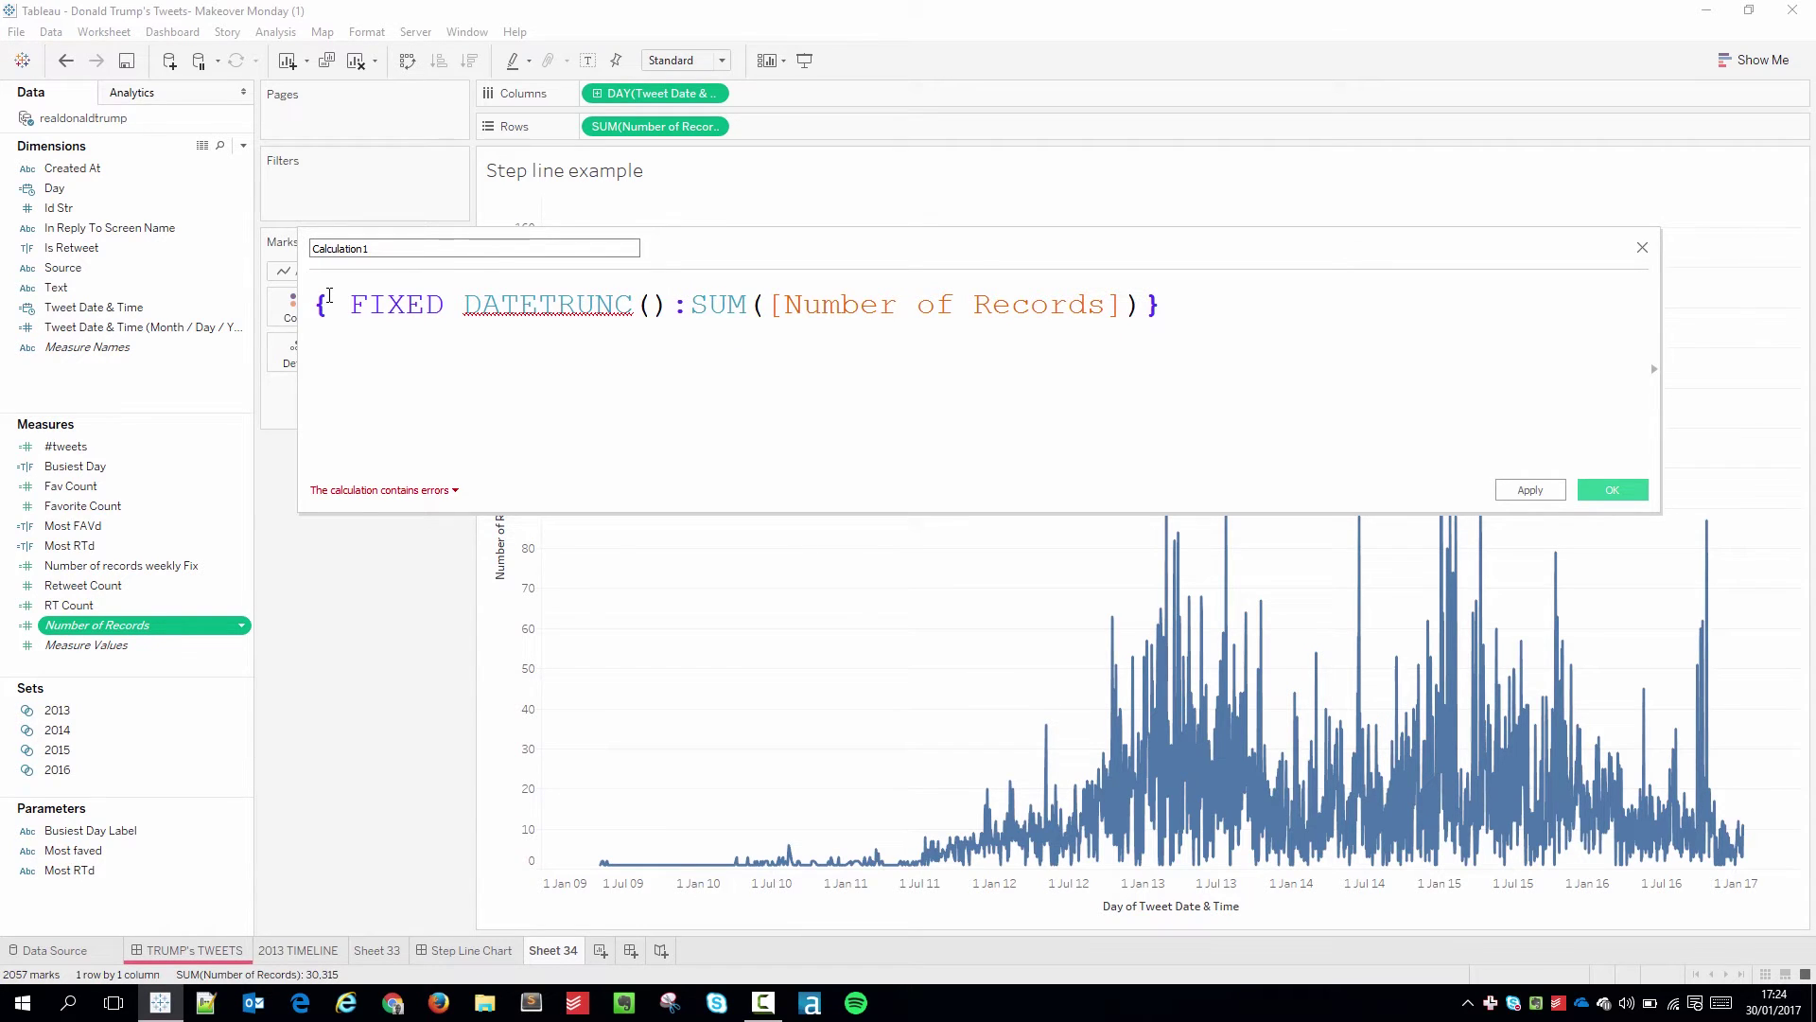
click(380, 490)
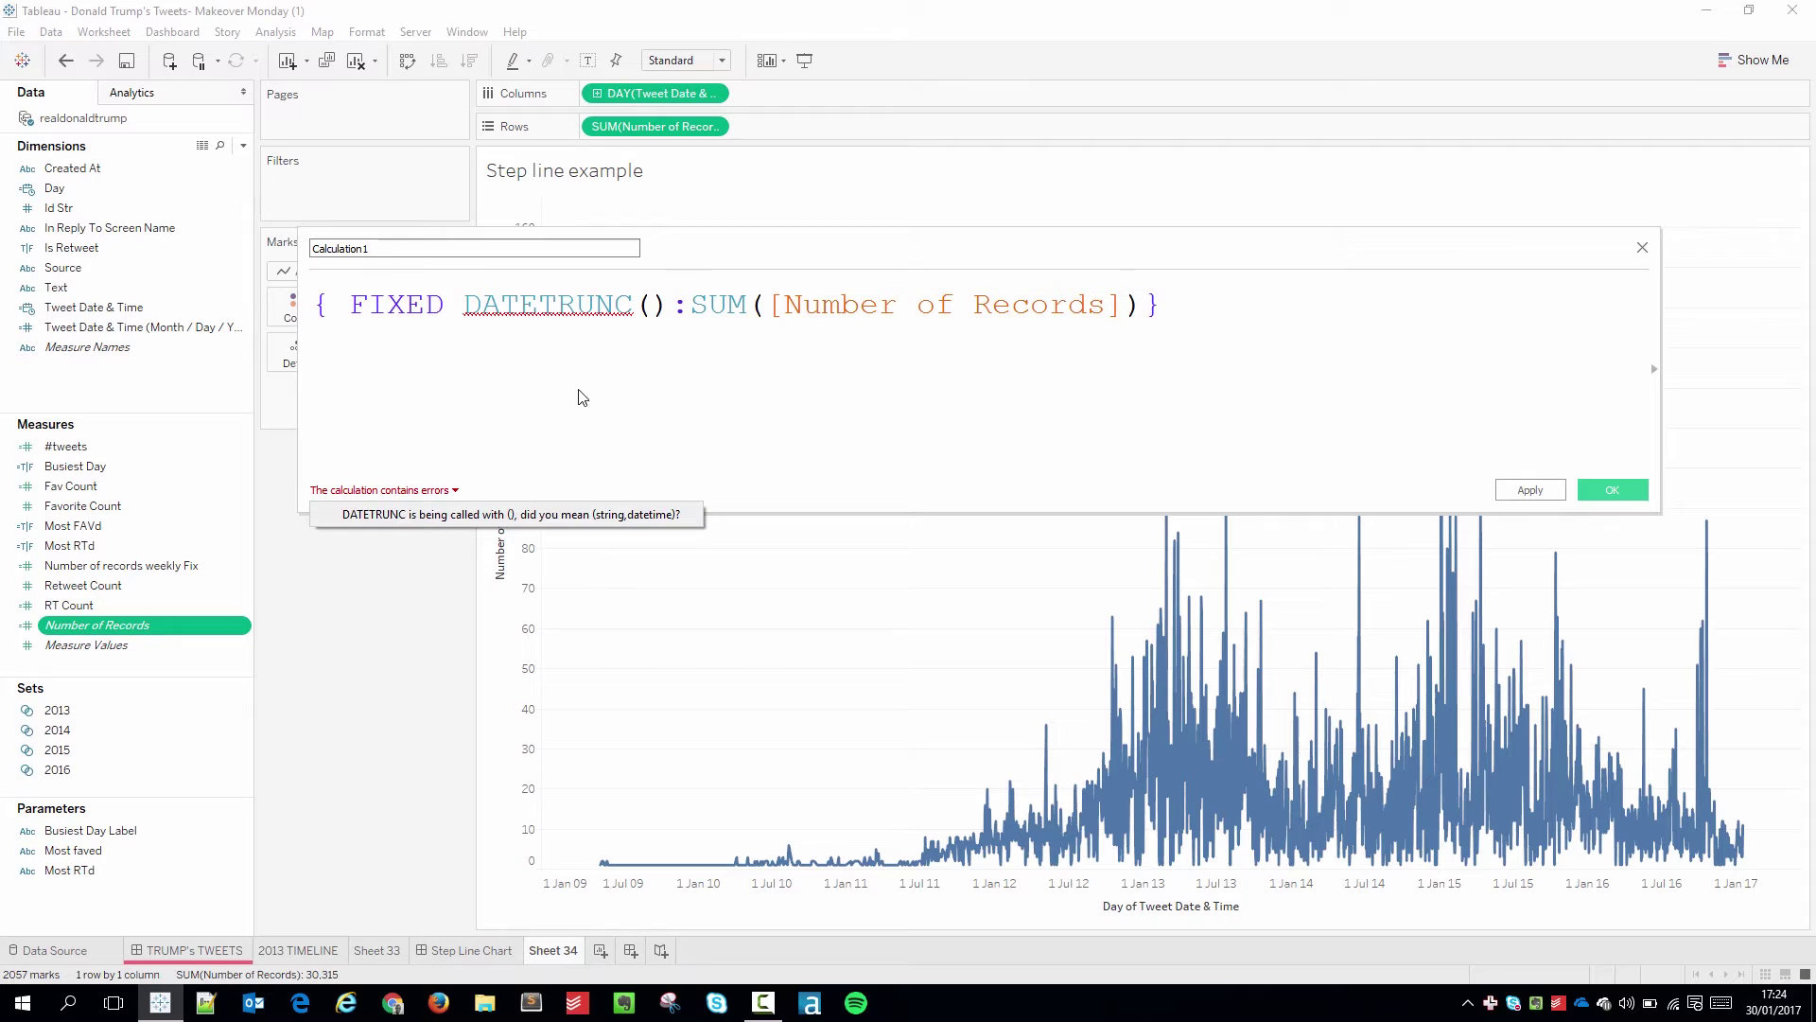
- Fill DATETRUNC with 'week' and the Tweet Date & Time field so the formula is valid
click(676, 372)
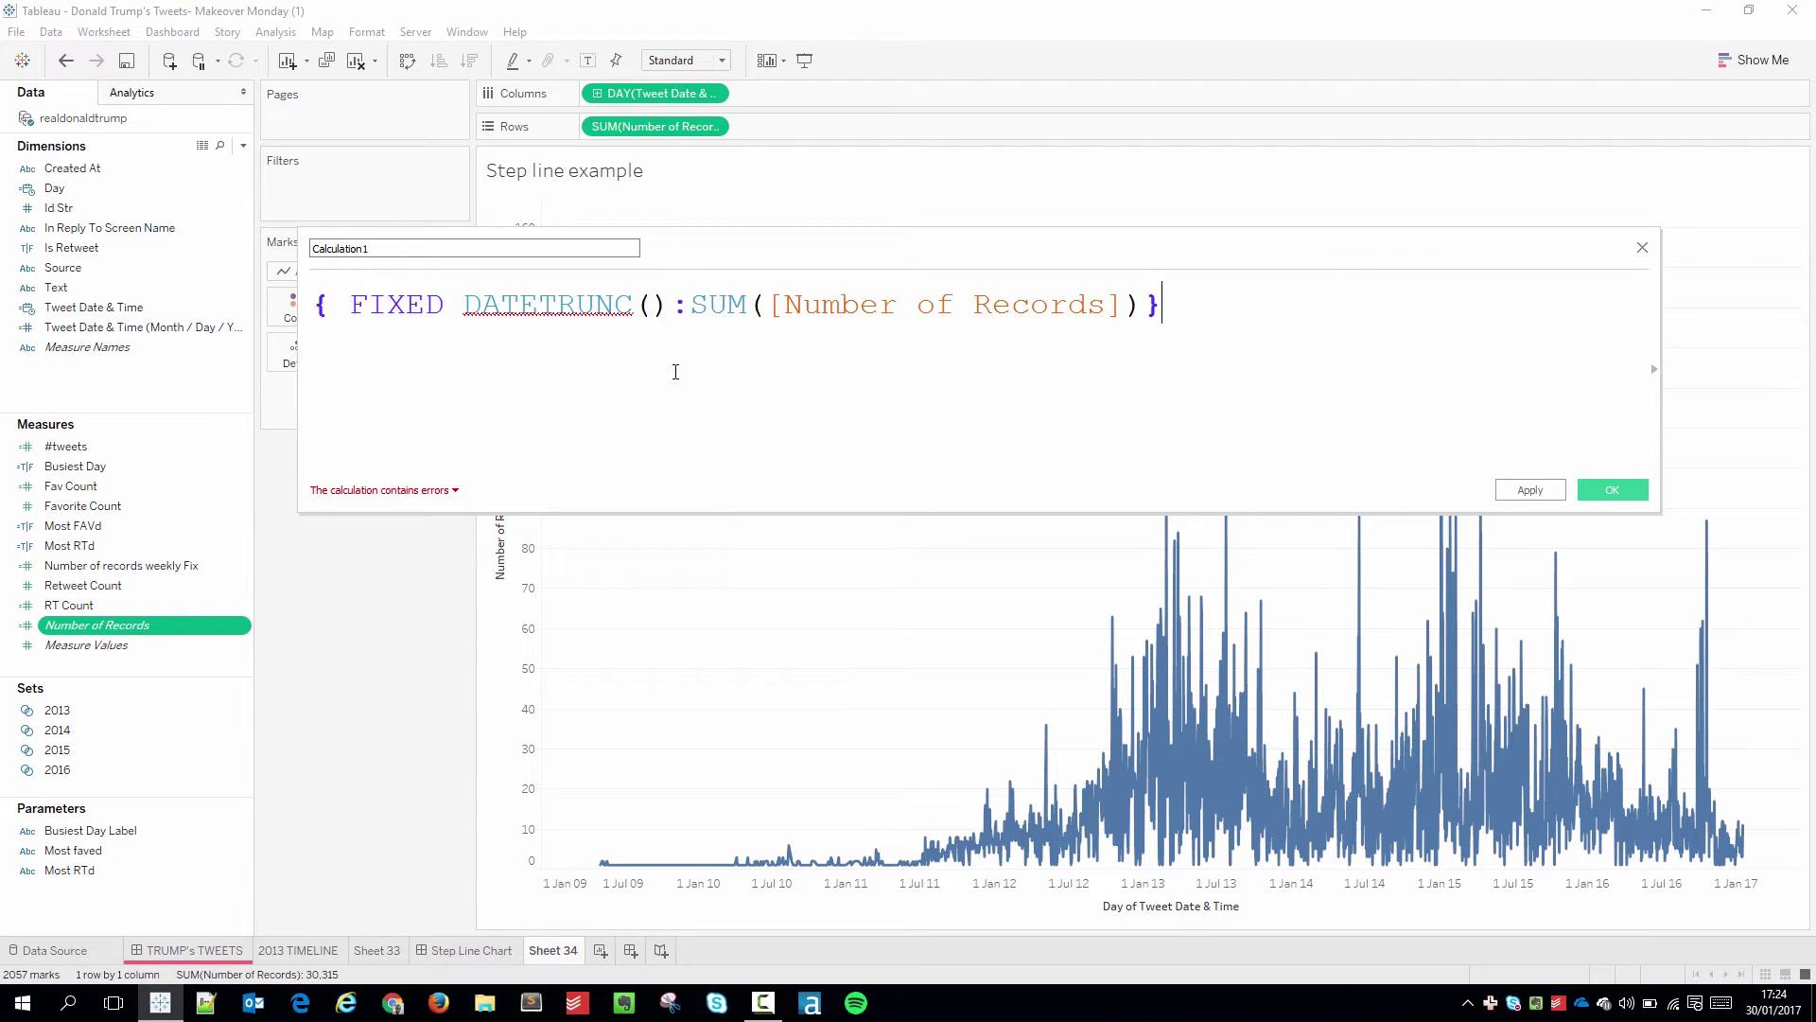
drag(90, 308, 655, 308)
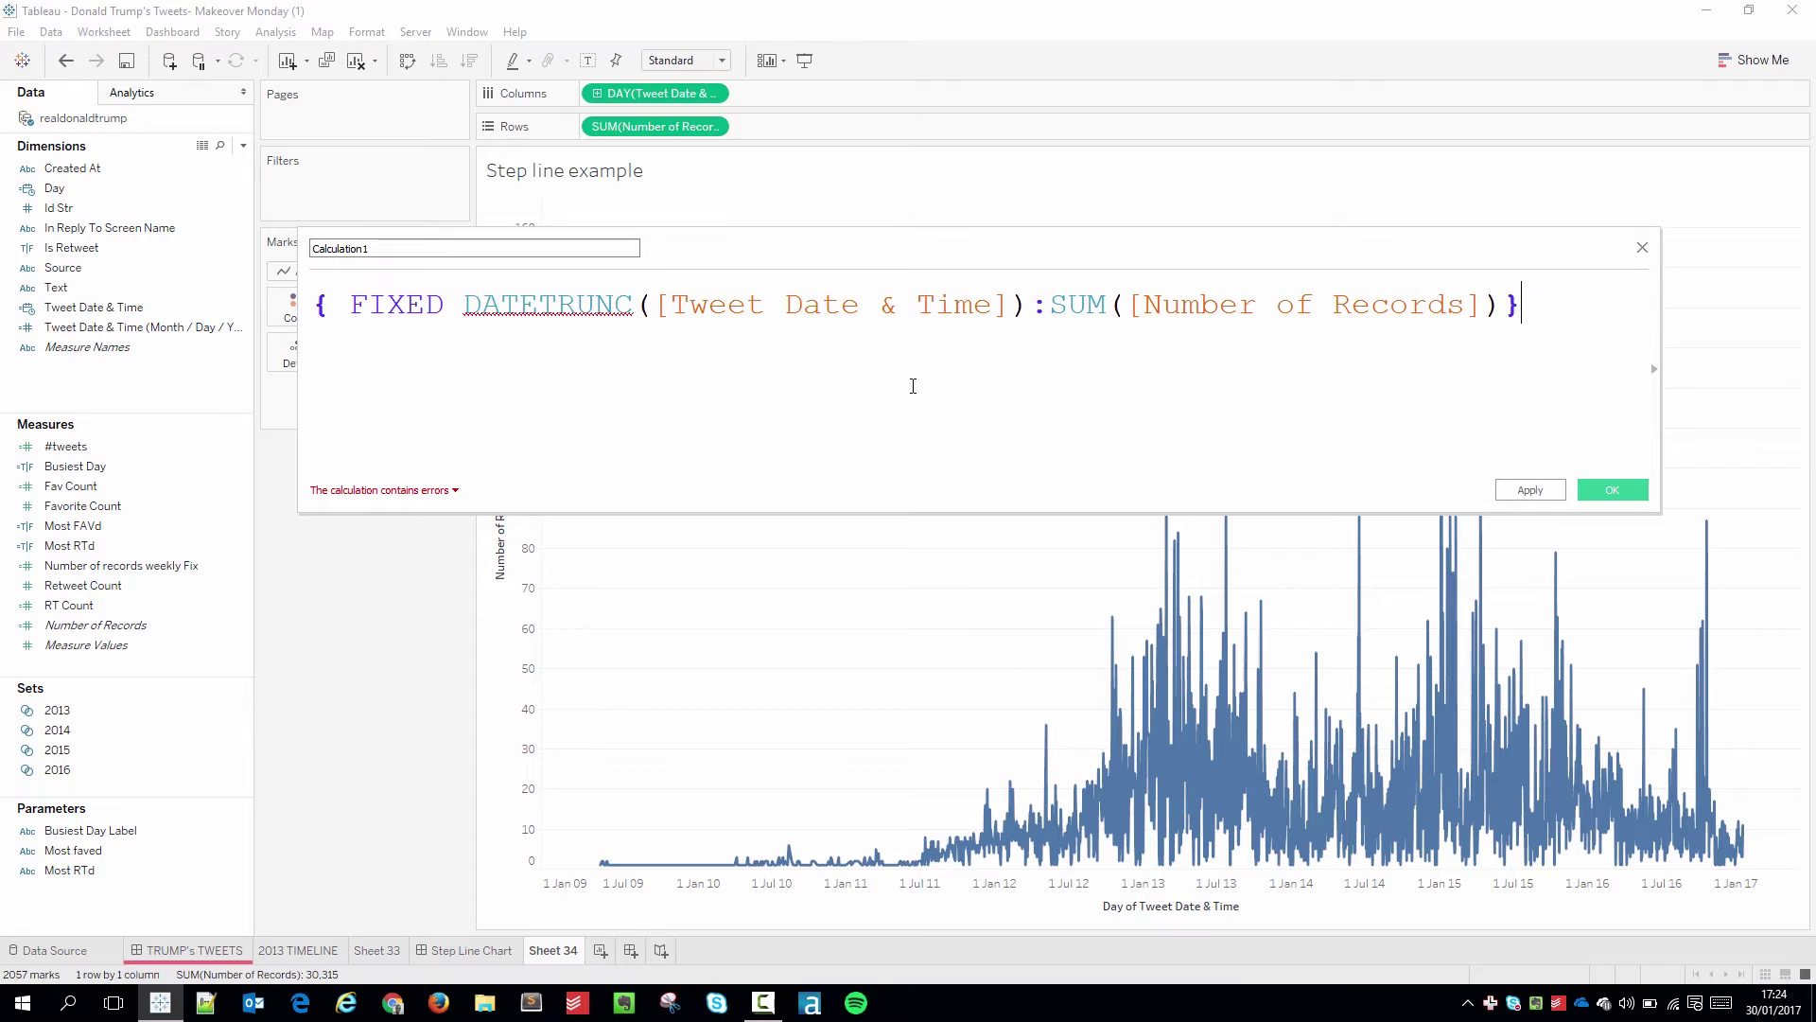
click(665, 305)
click(659, 304)
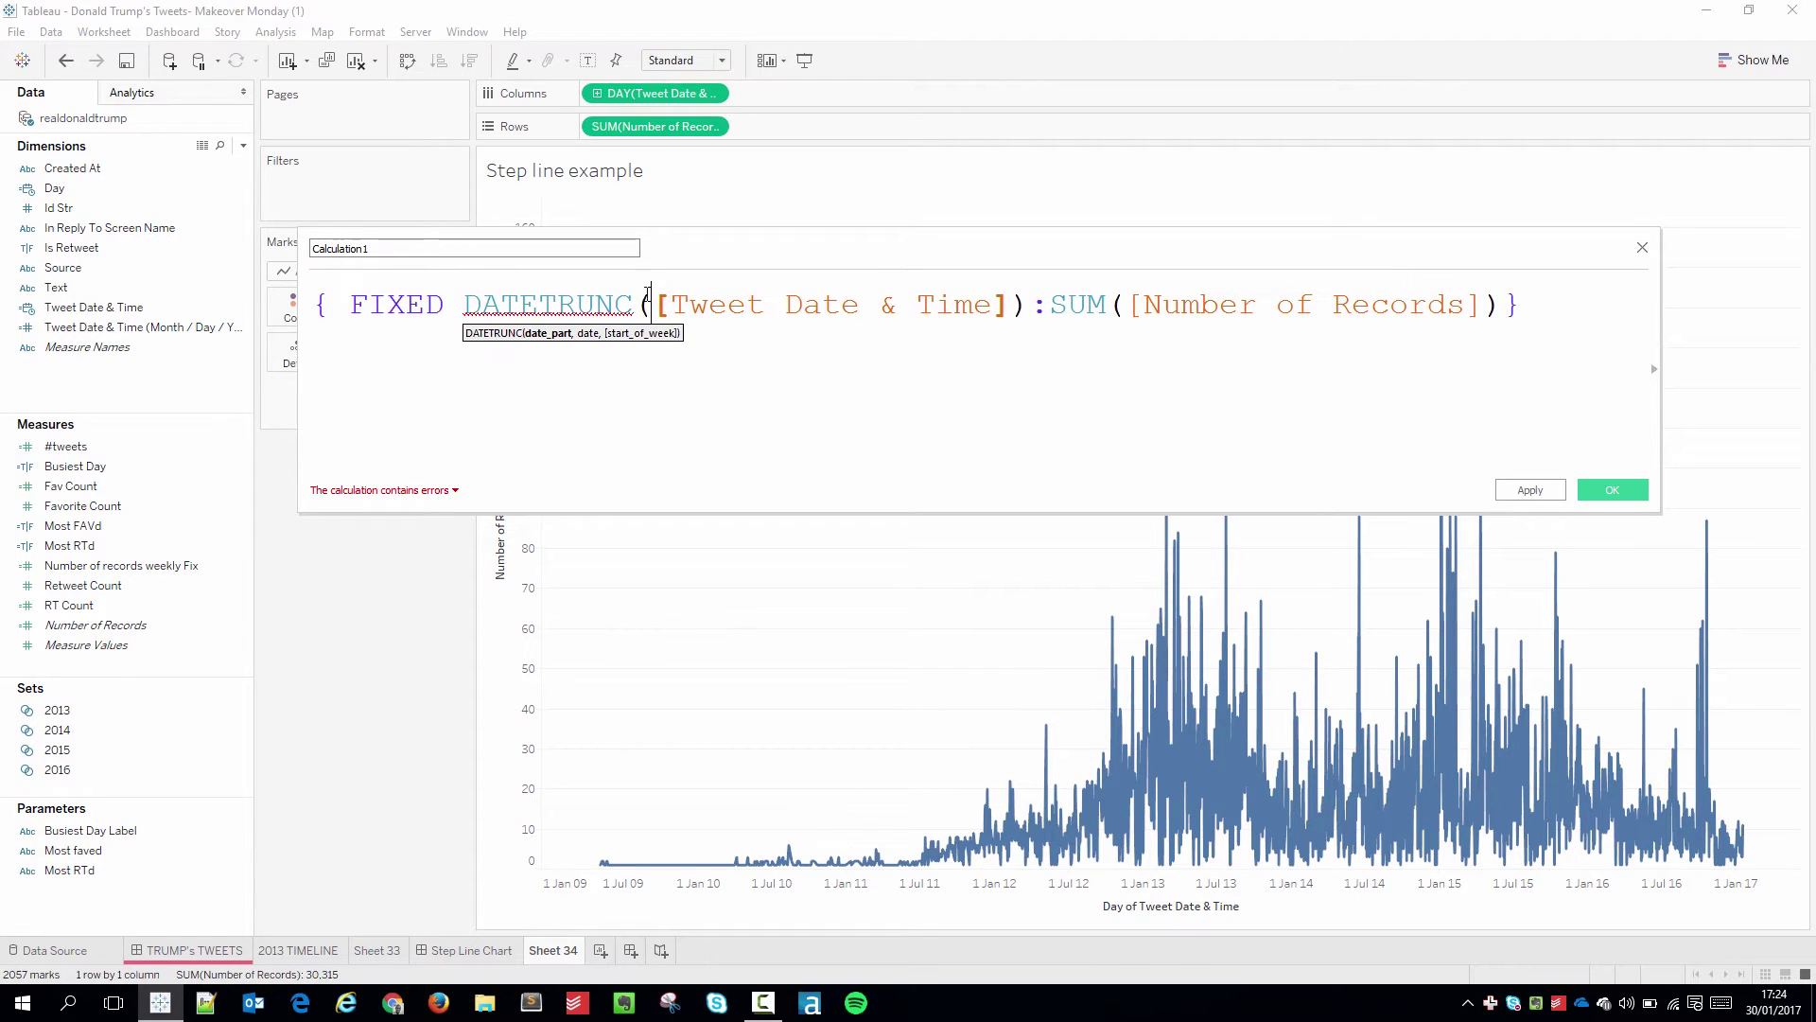
text(''week)
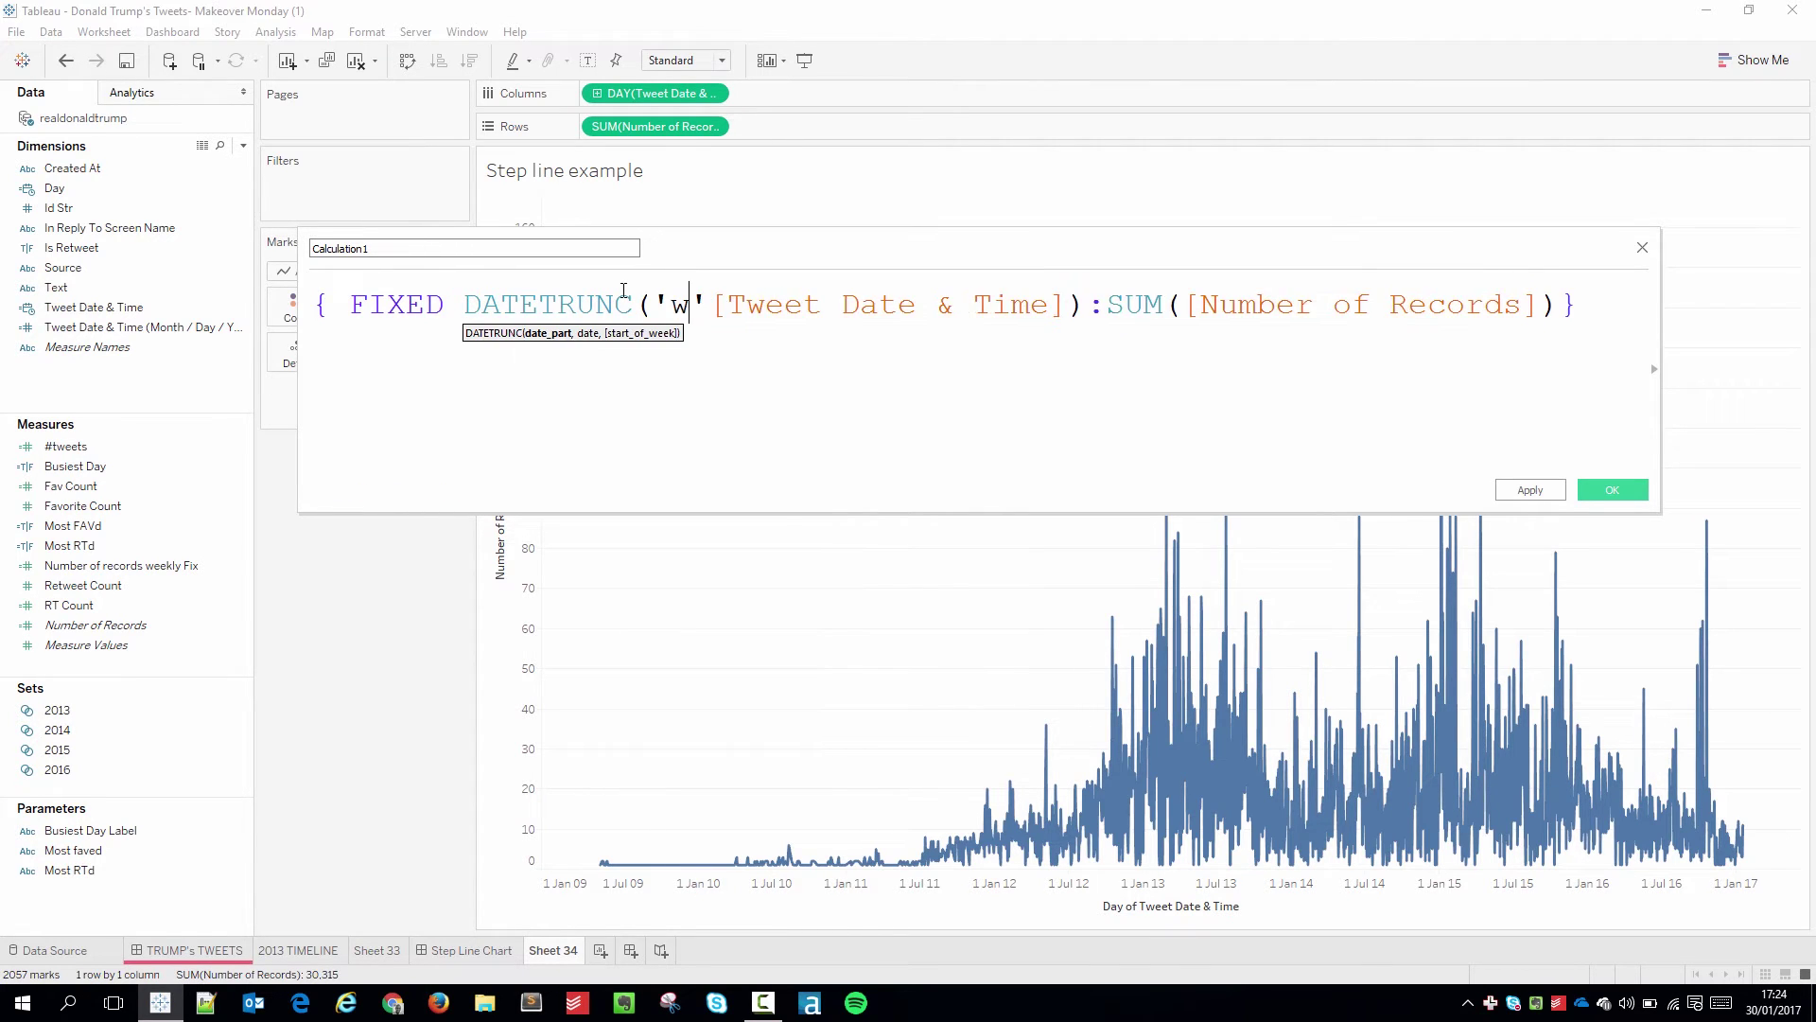
key(Right)
text(,)
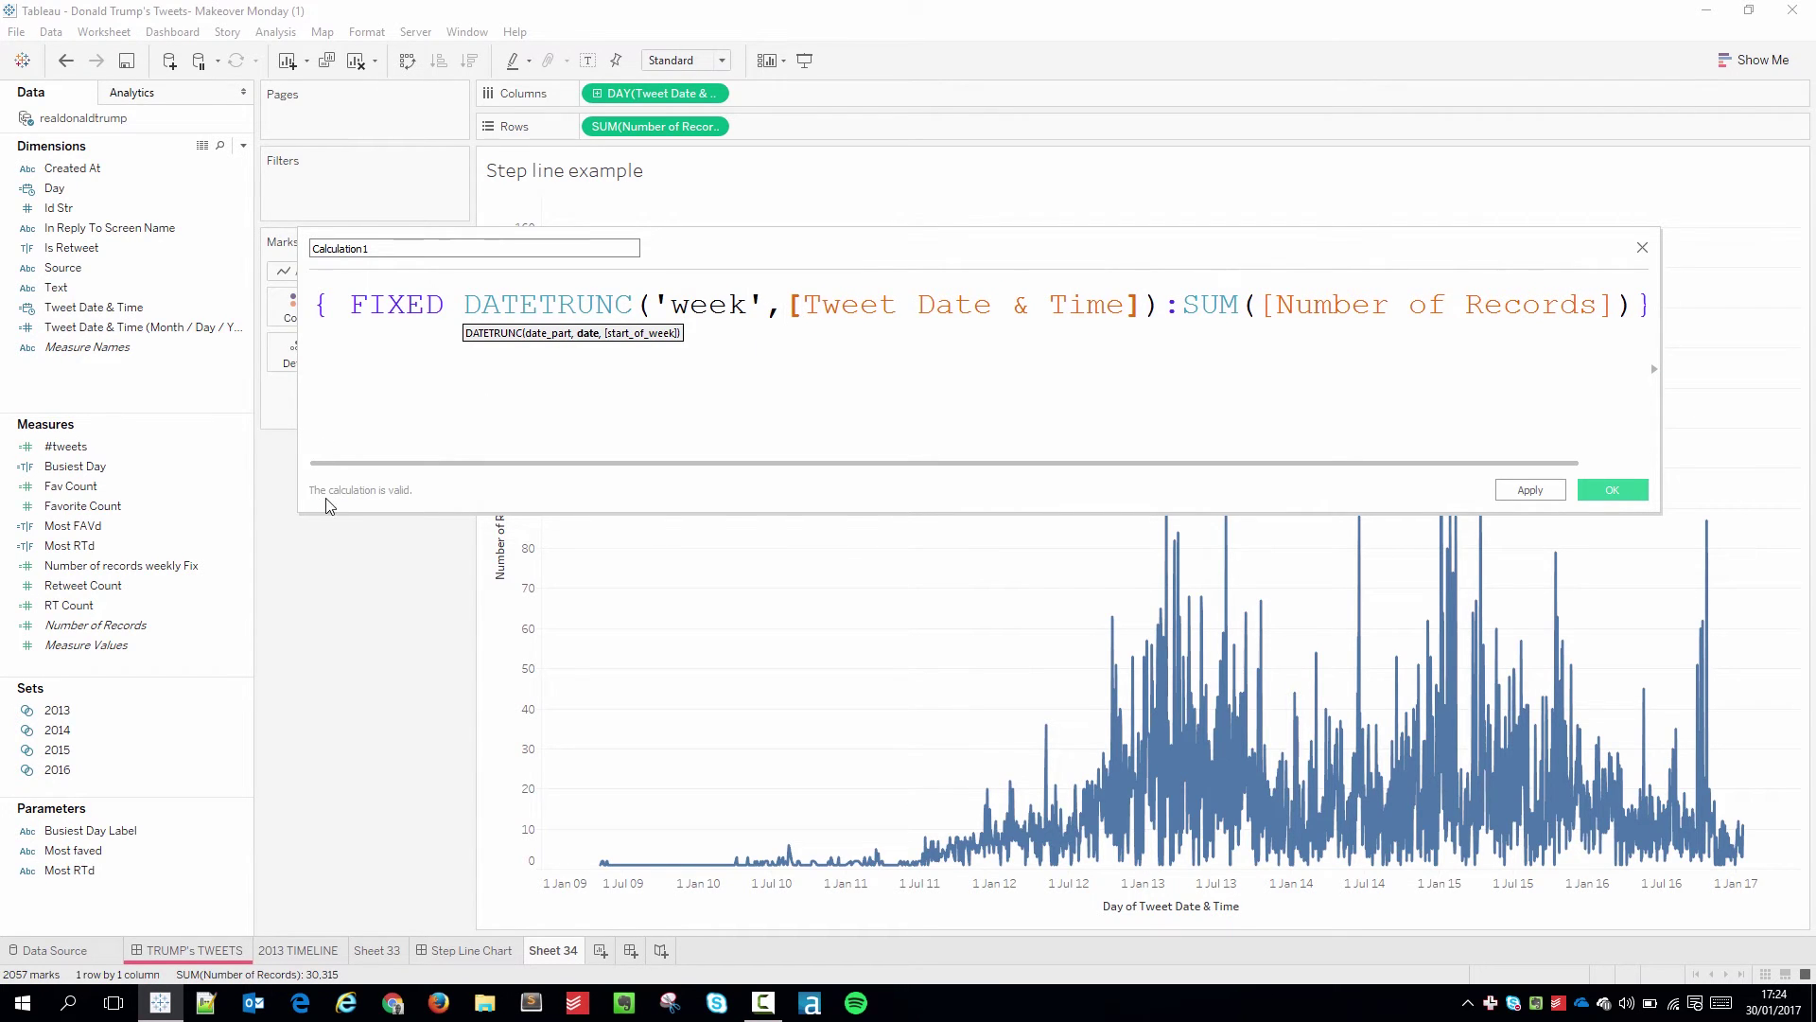
- Widen the calculation editor and highlight the SUM and DATETRUNC parts of the formula
drag(299, 444, 209, 442)
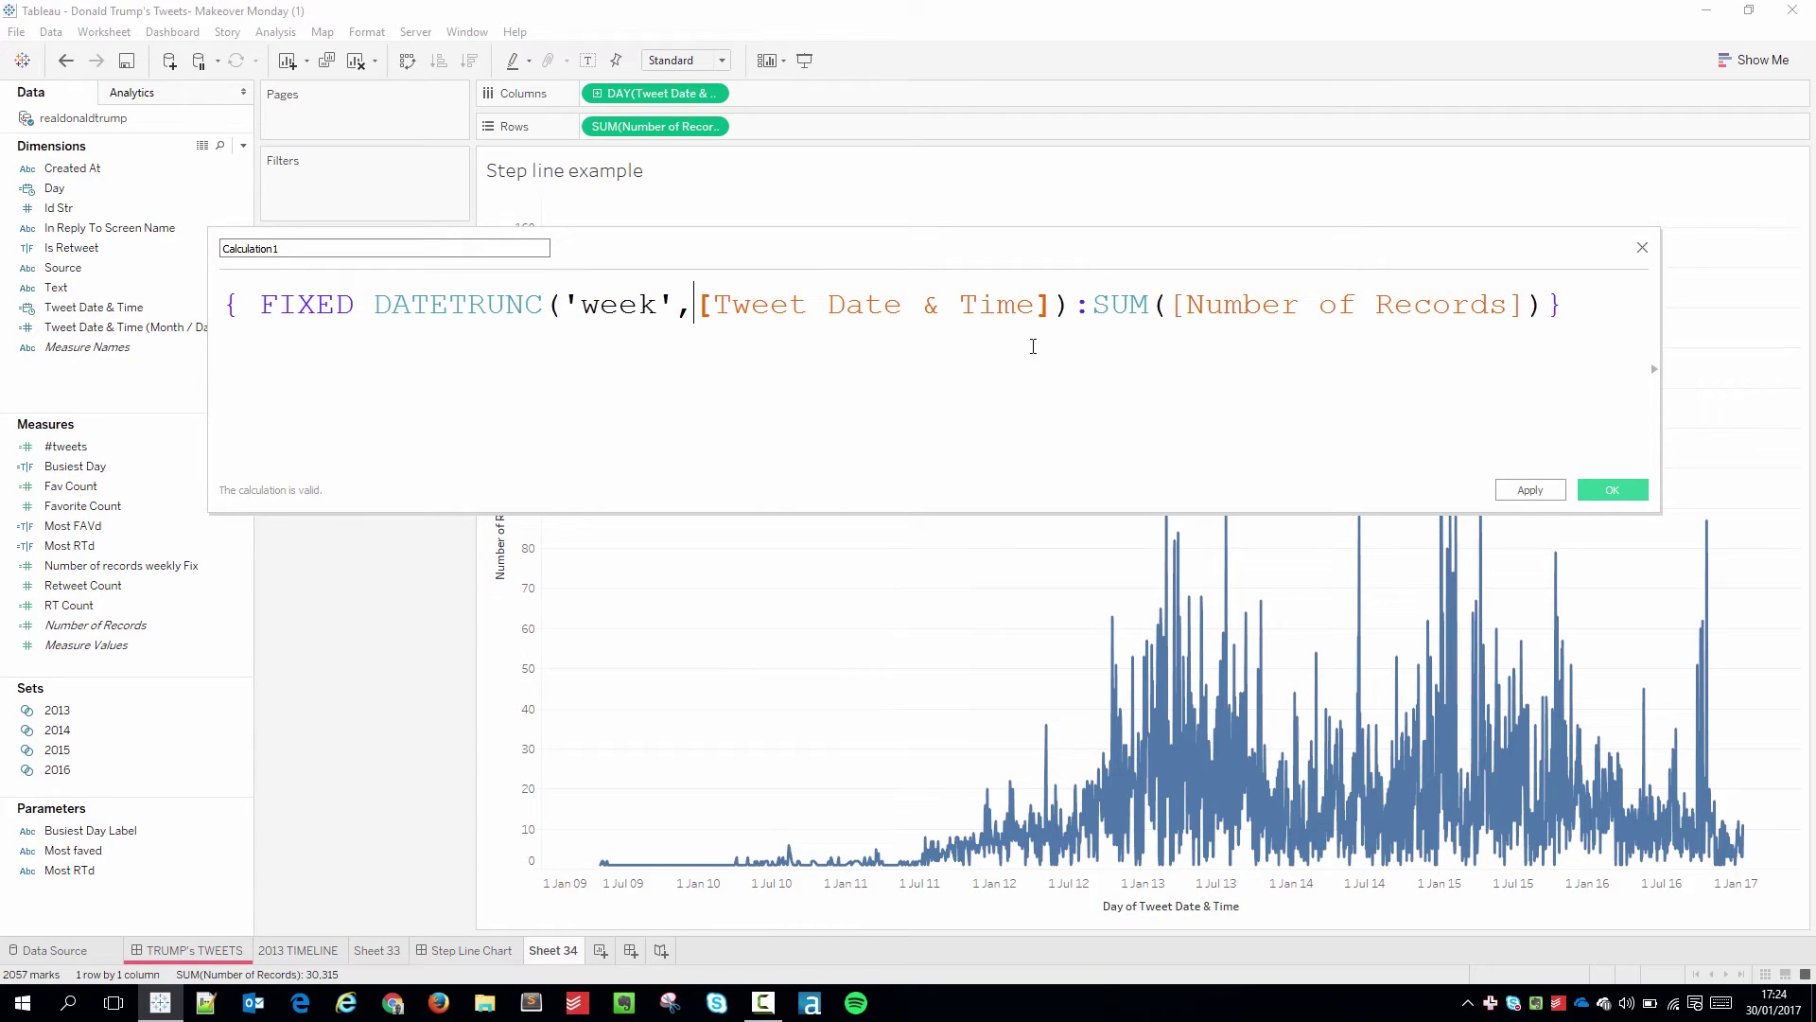
drag(1091, 305, 1545, 330)
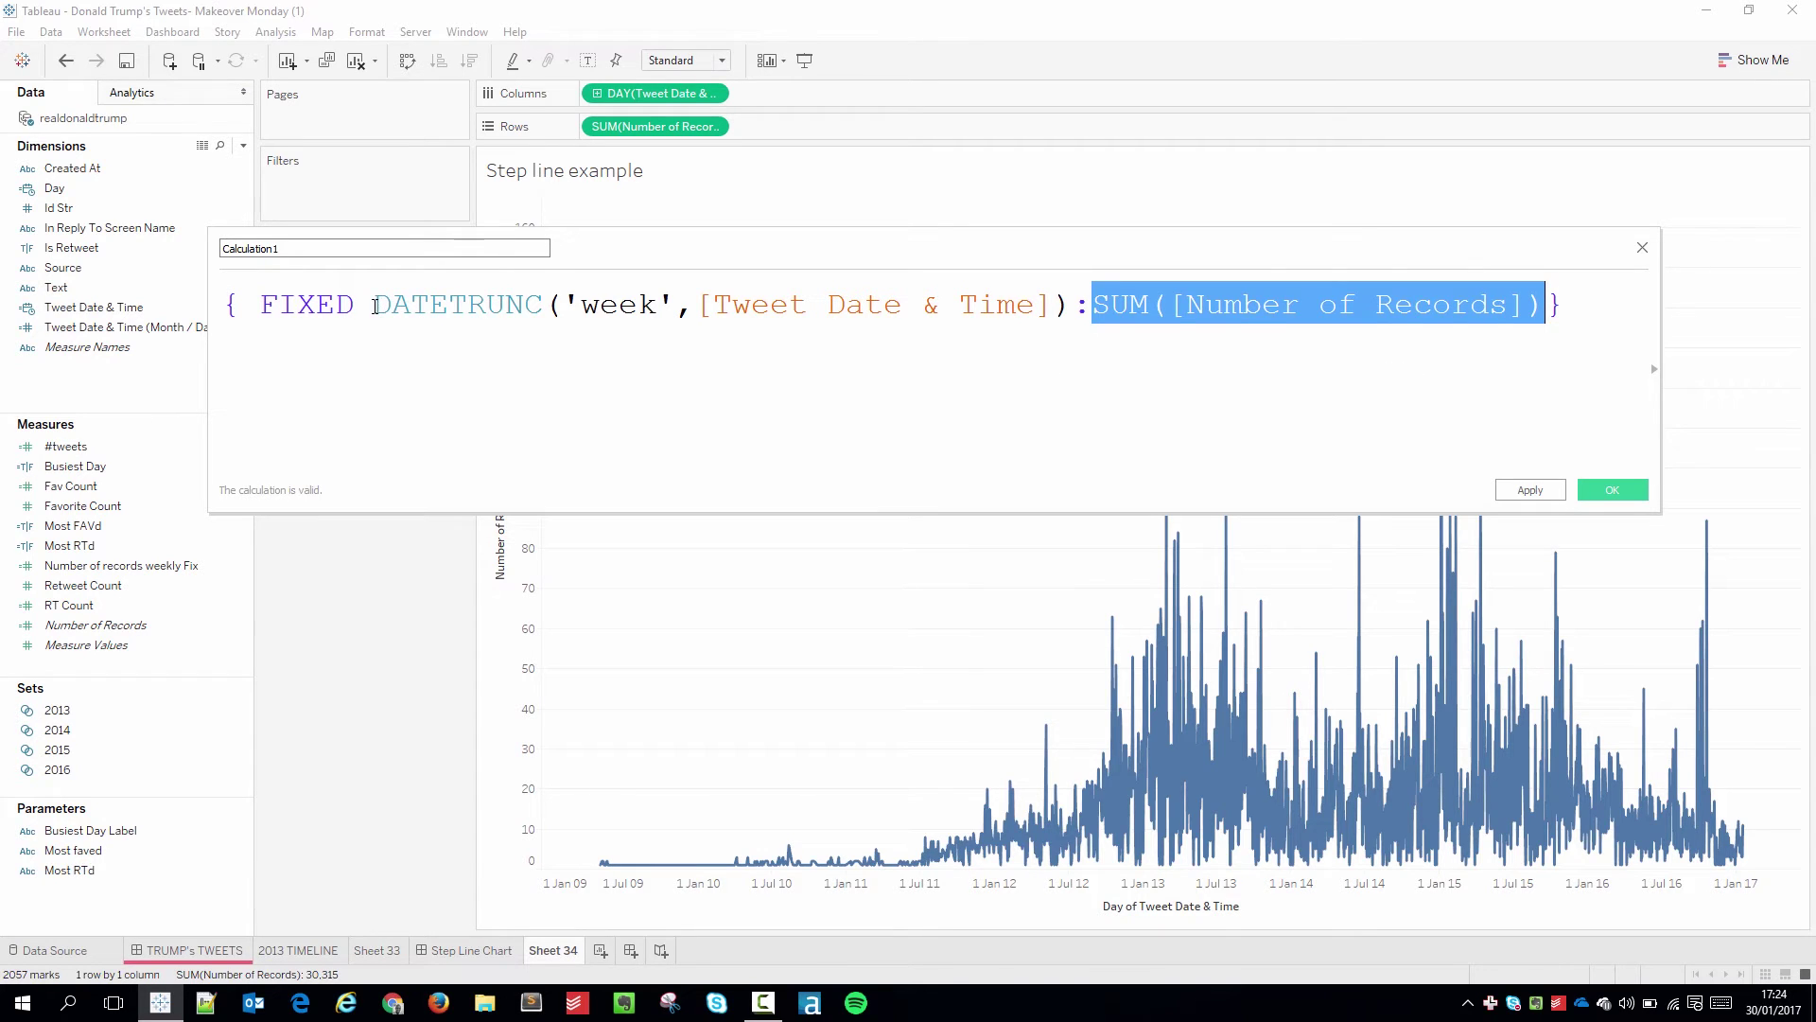
drag(374, 305, 1057, 304)
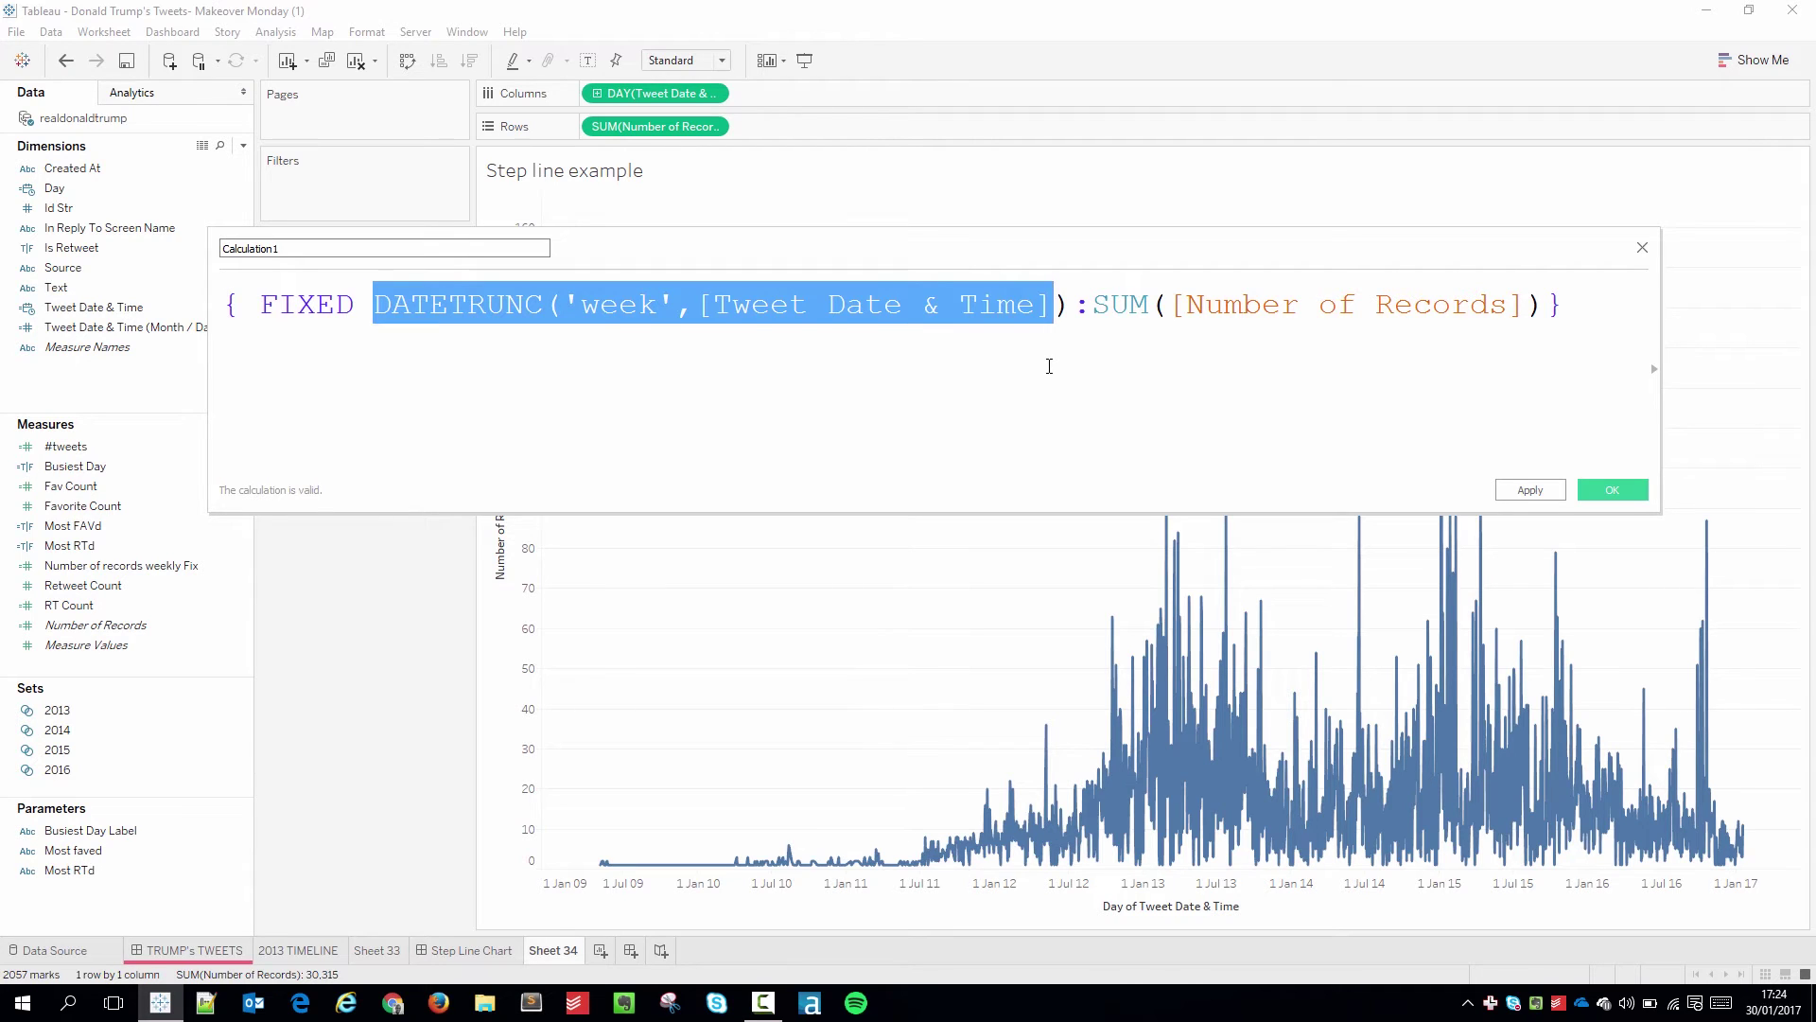
key(End)
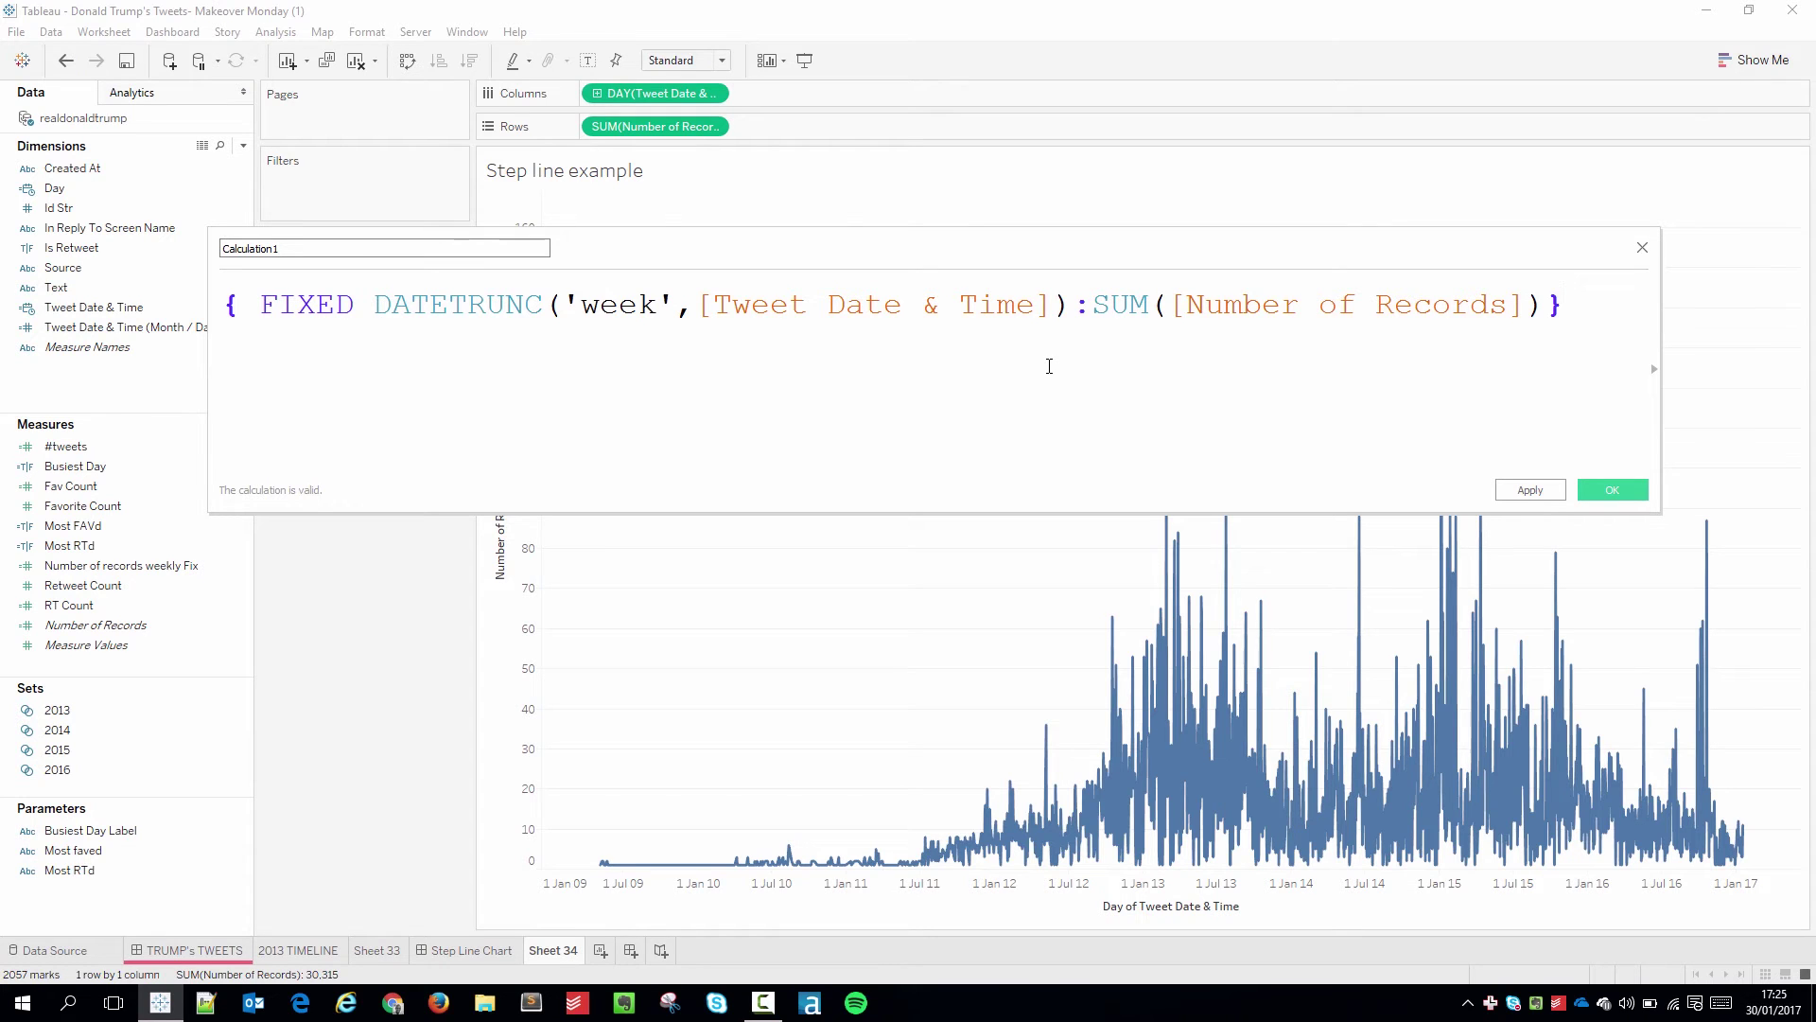
- Rename the calculation to Example, apply it and close the editor
double_click(407, 247)
text(Example)
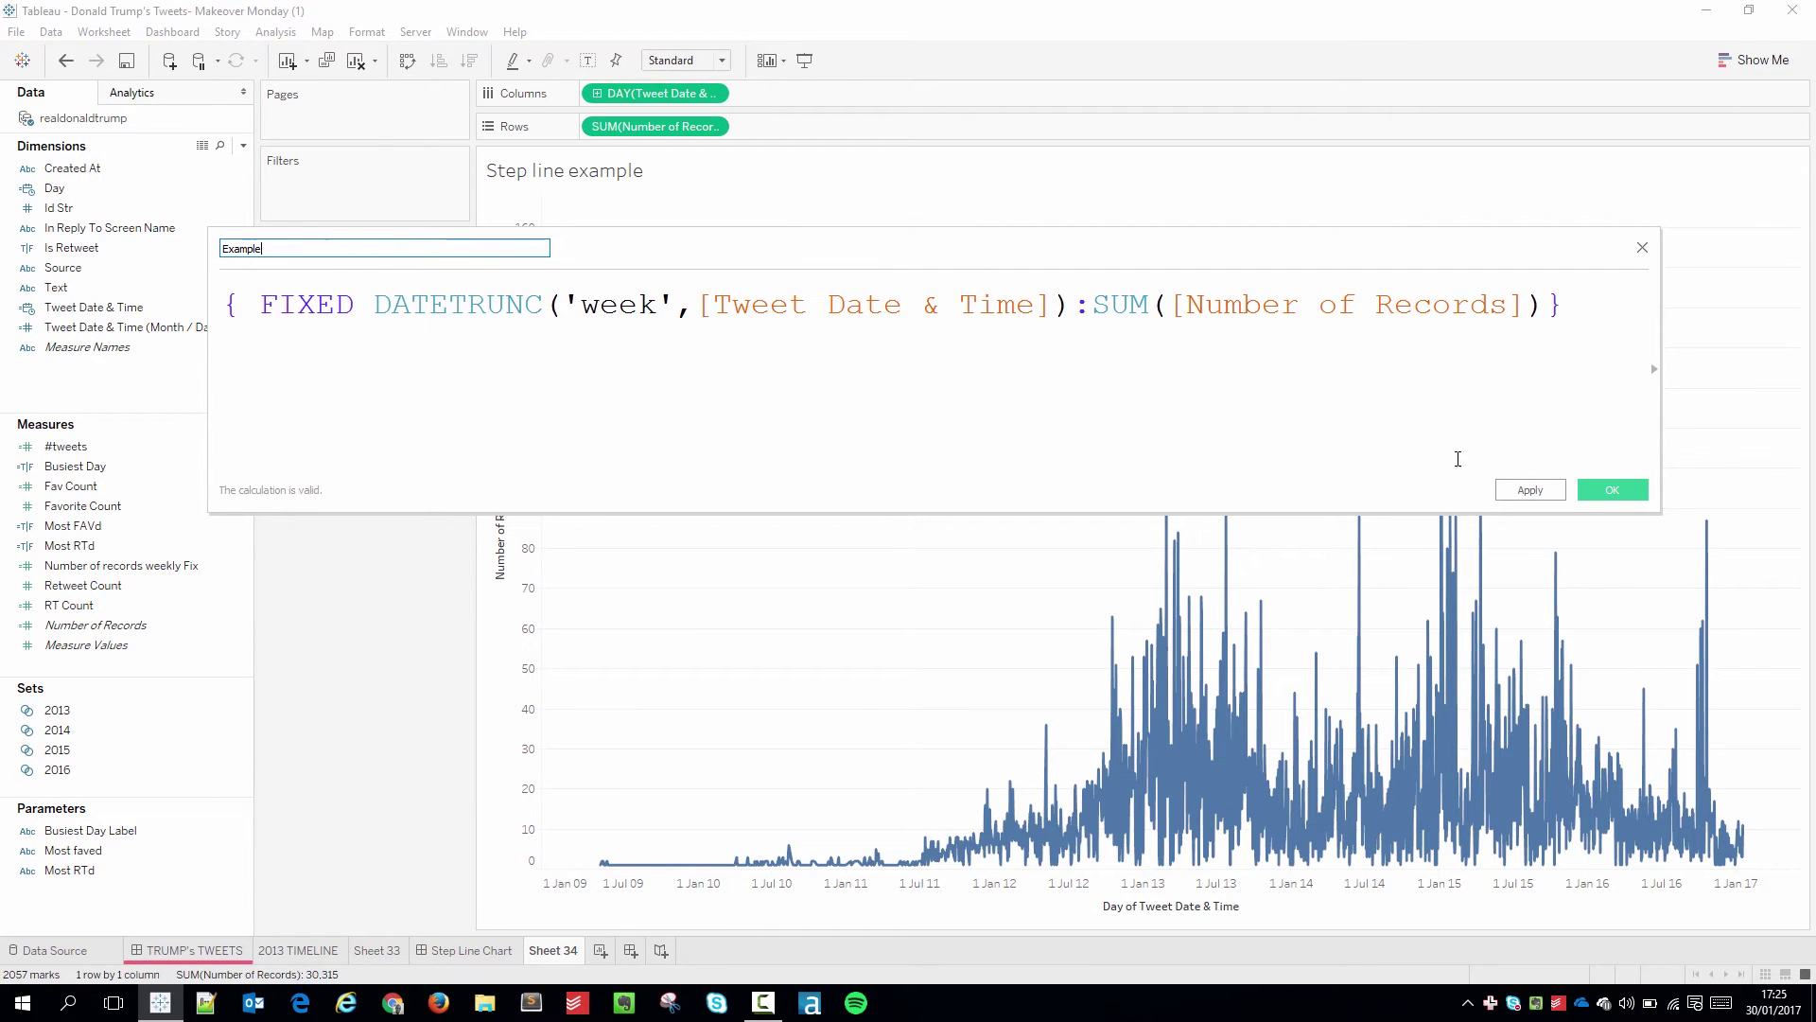
click(1528, 490)
click(1612, 489)
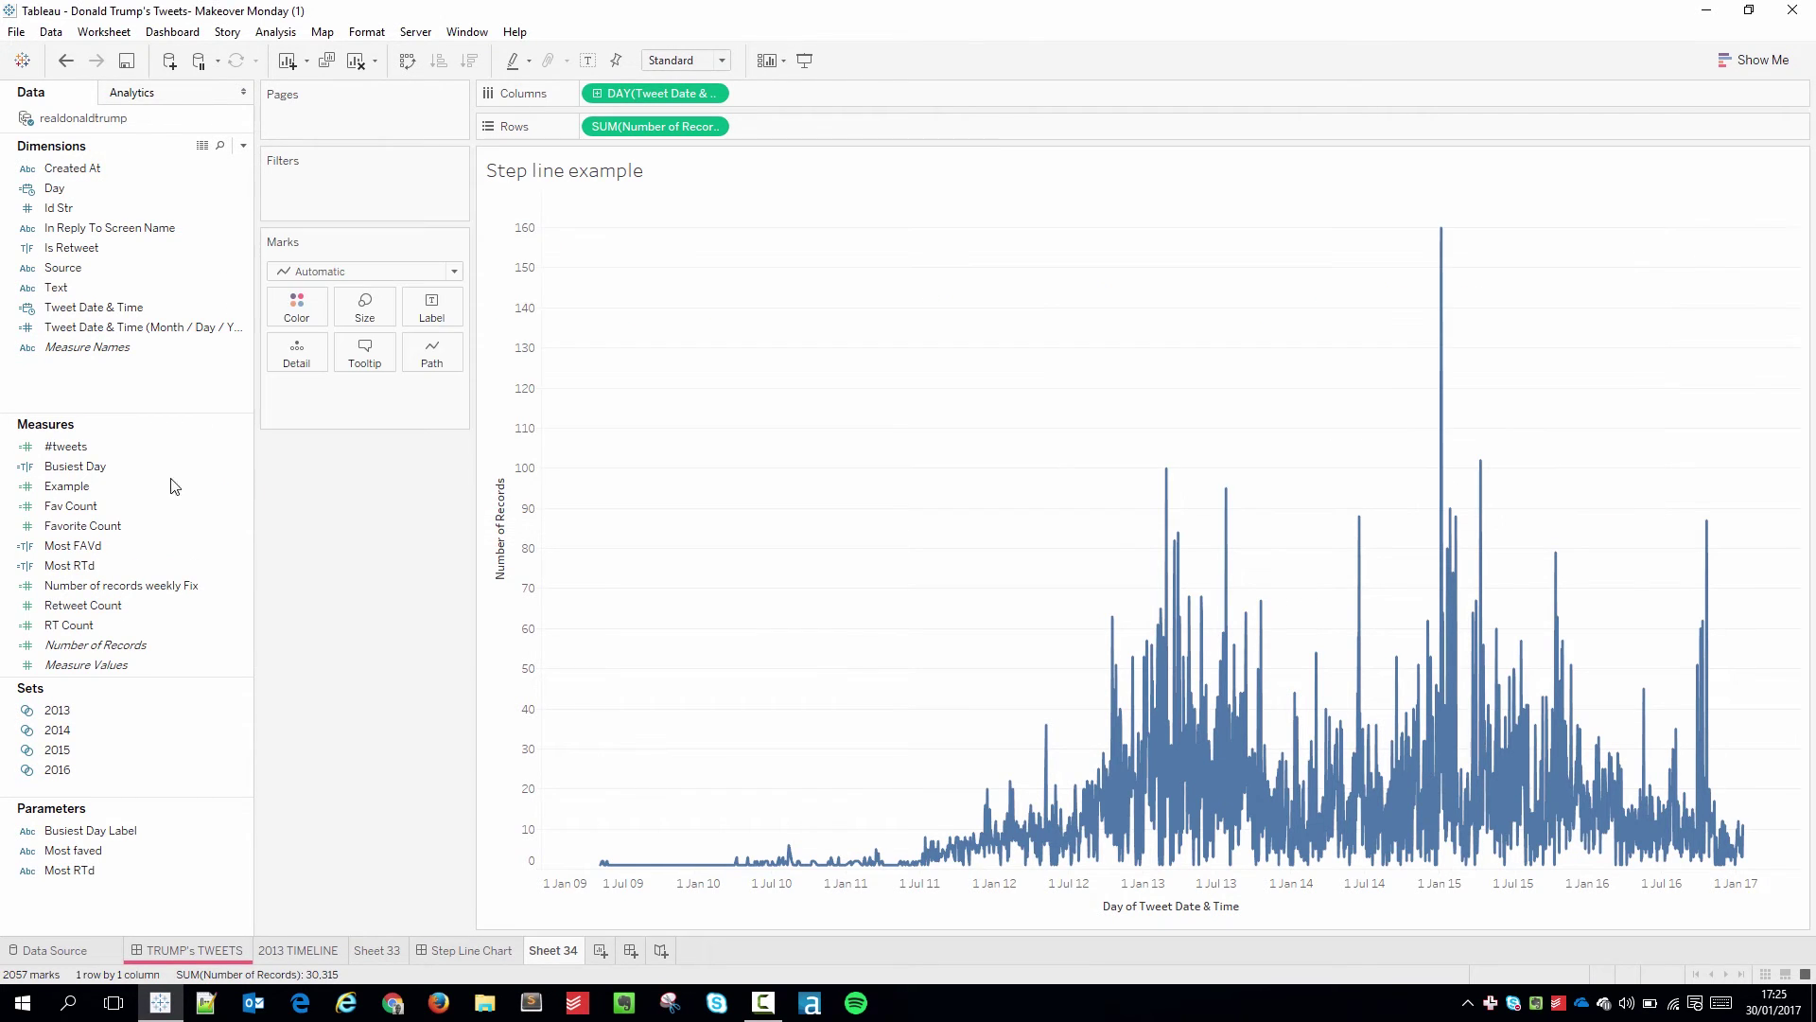
- Add Example as a second line row and make both lines thinner
drag(65, 485, 814, 127)
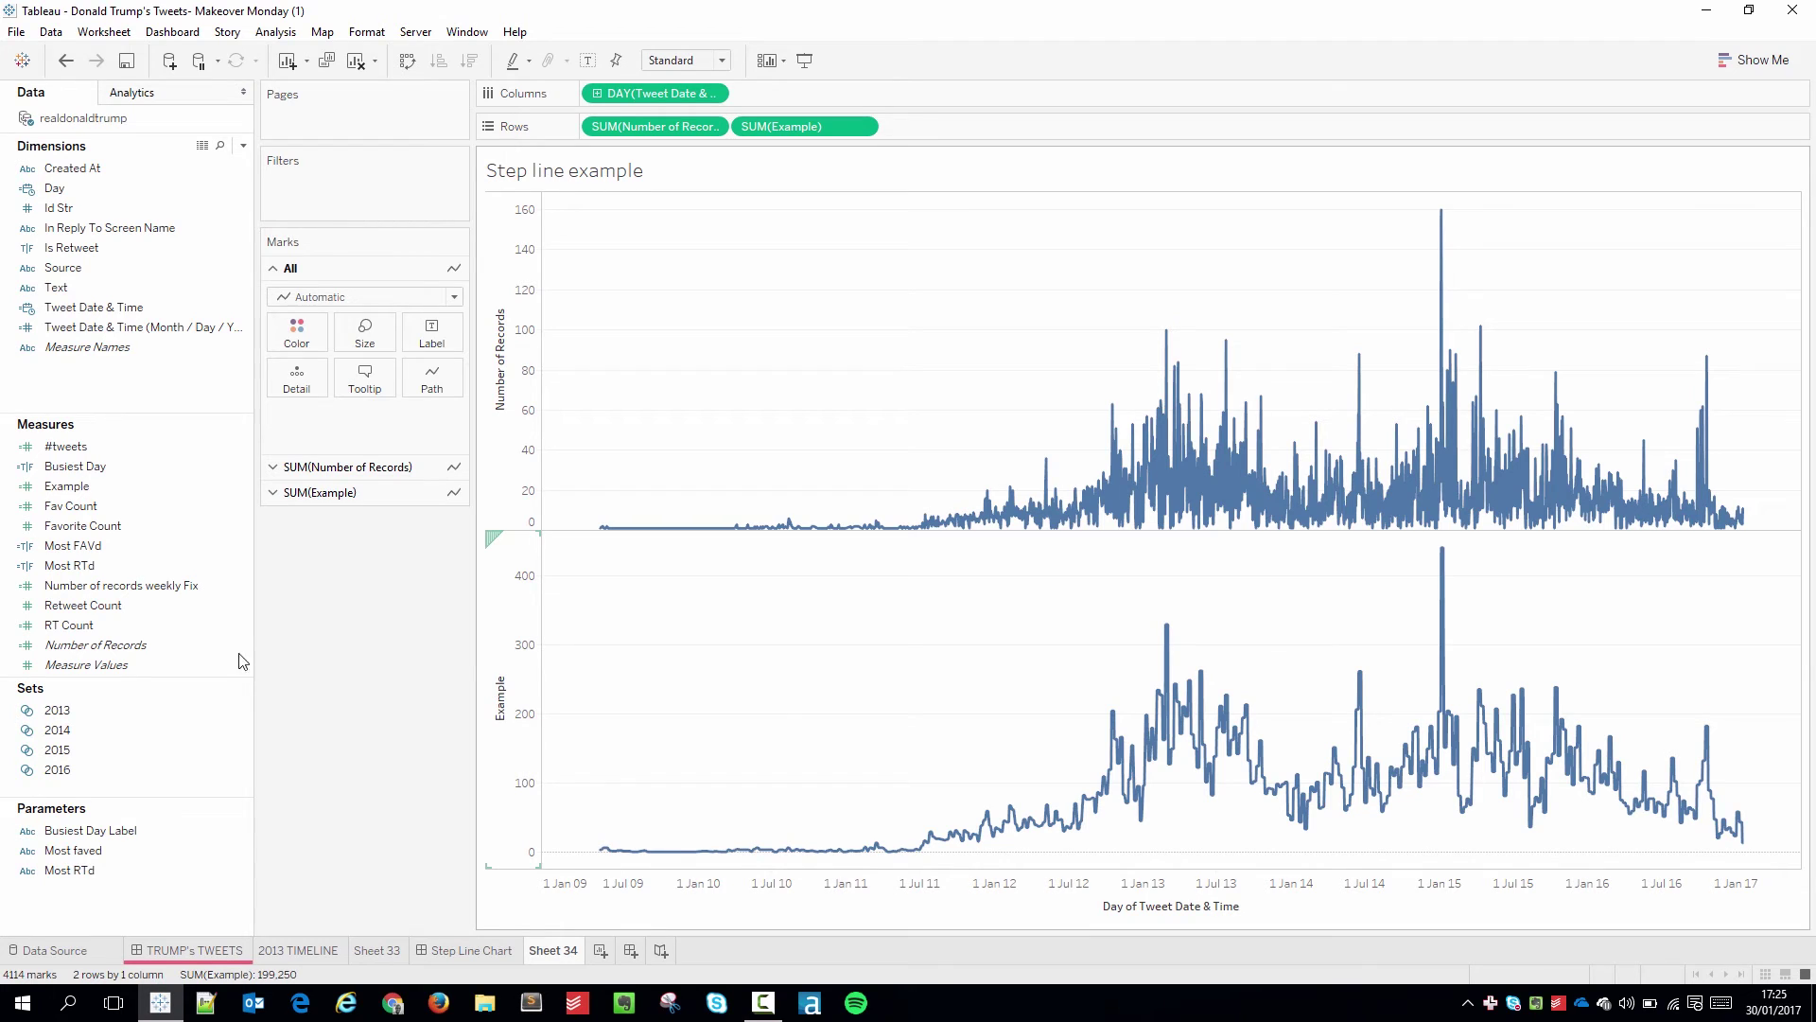
click(364, 333)
drag(389, 378, 370, 379)
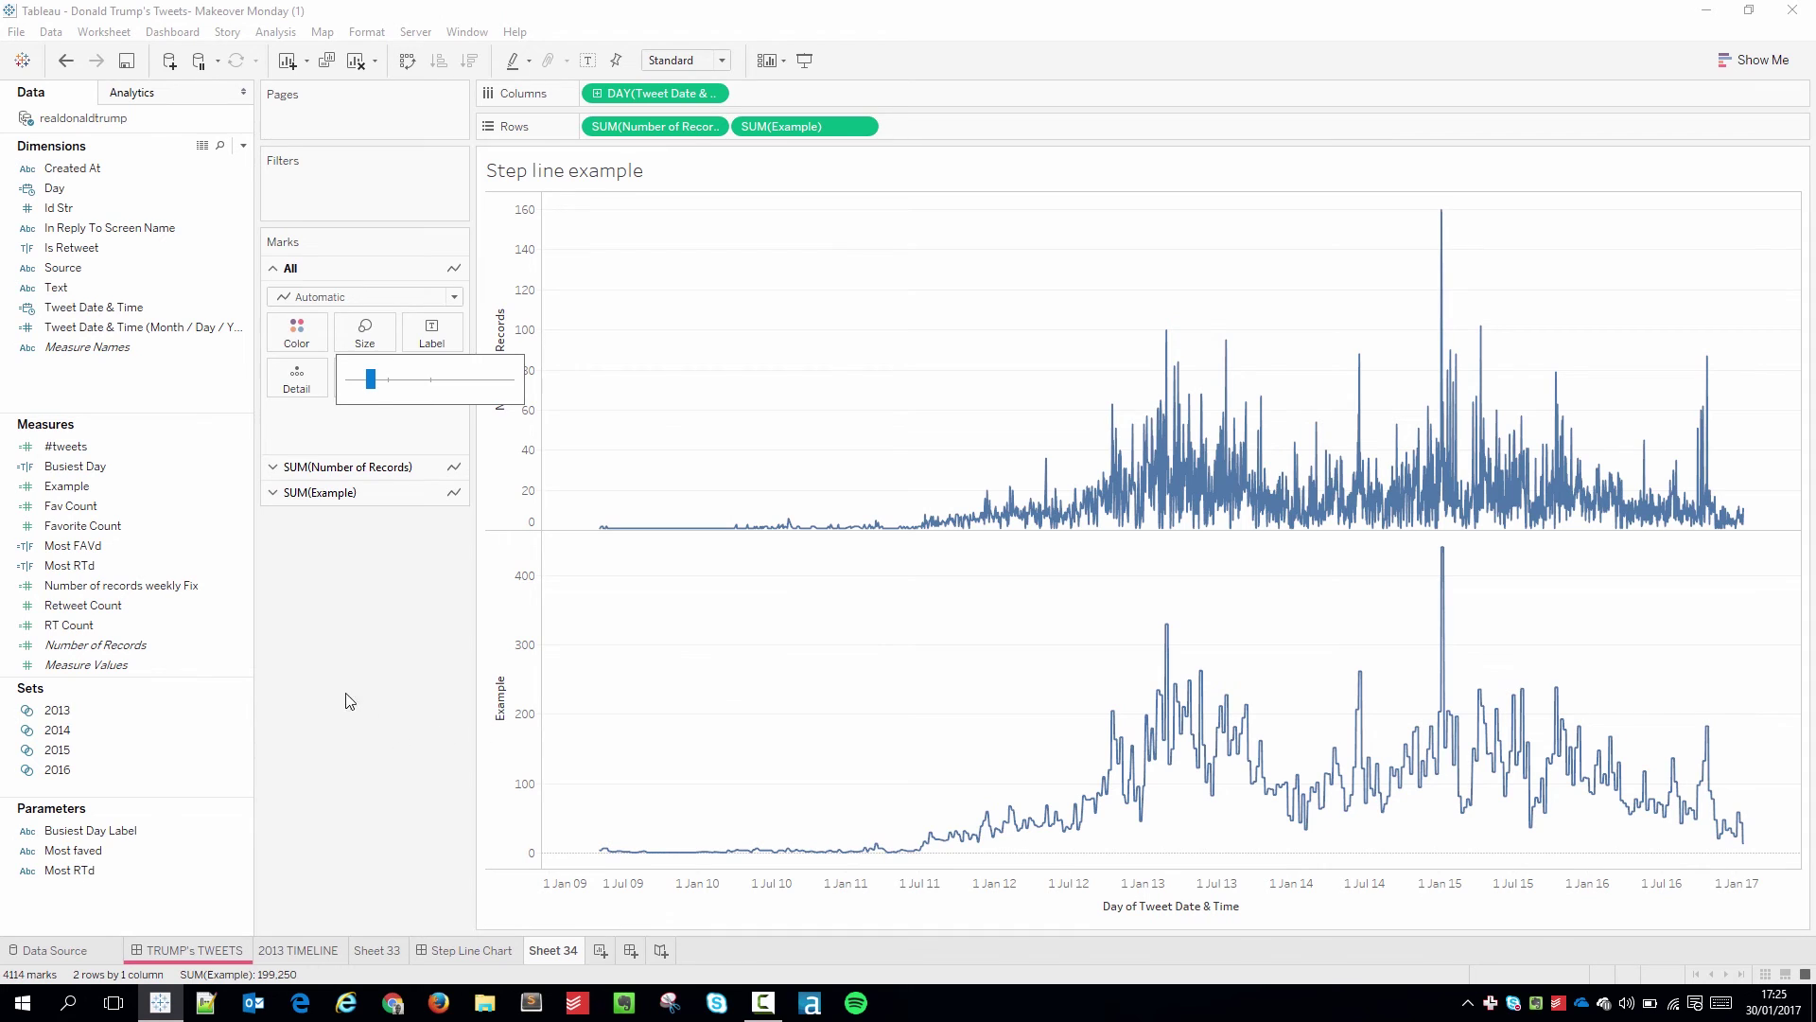
- Edit the Example formula so DATETRUNC uses 'month' instead of 'week'
right_click(93, 487)
click(132, 590)
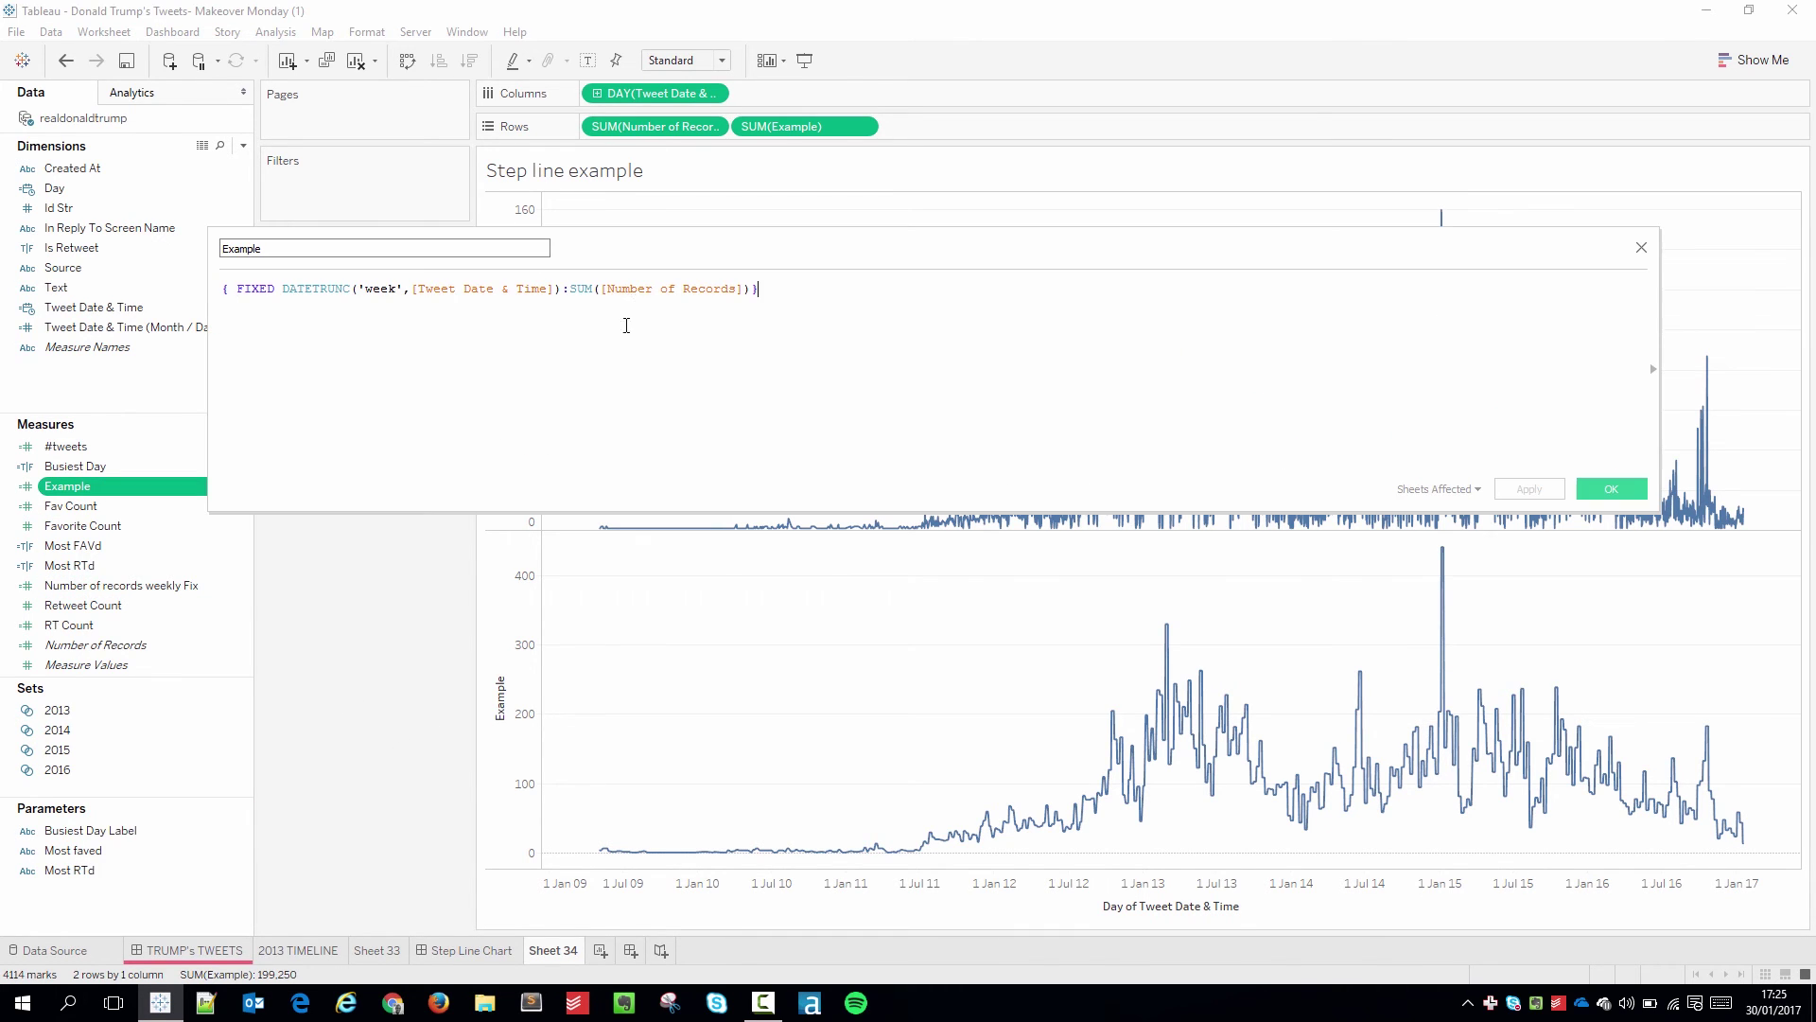
scroll(805, 389, up, 4)
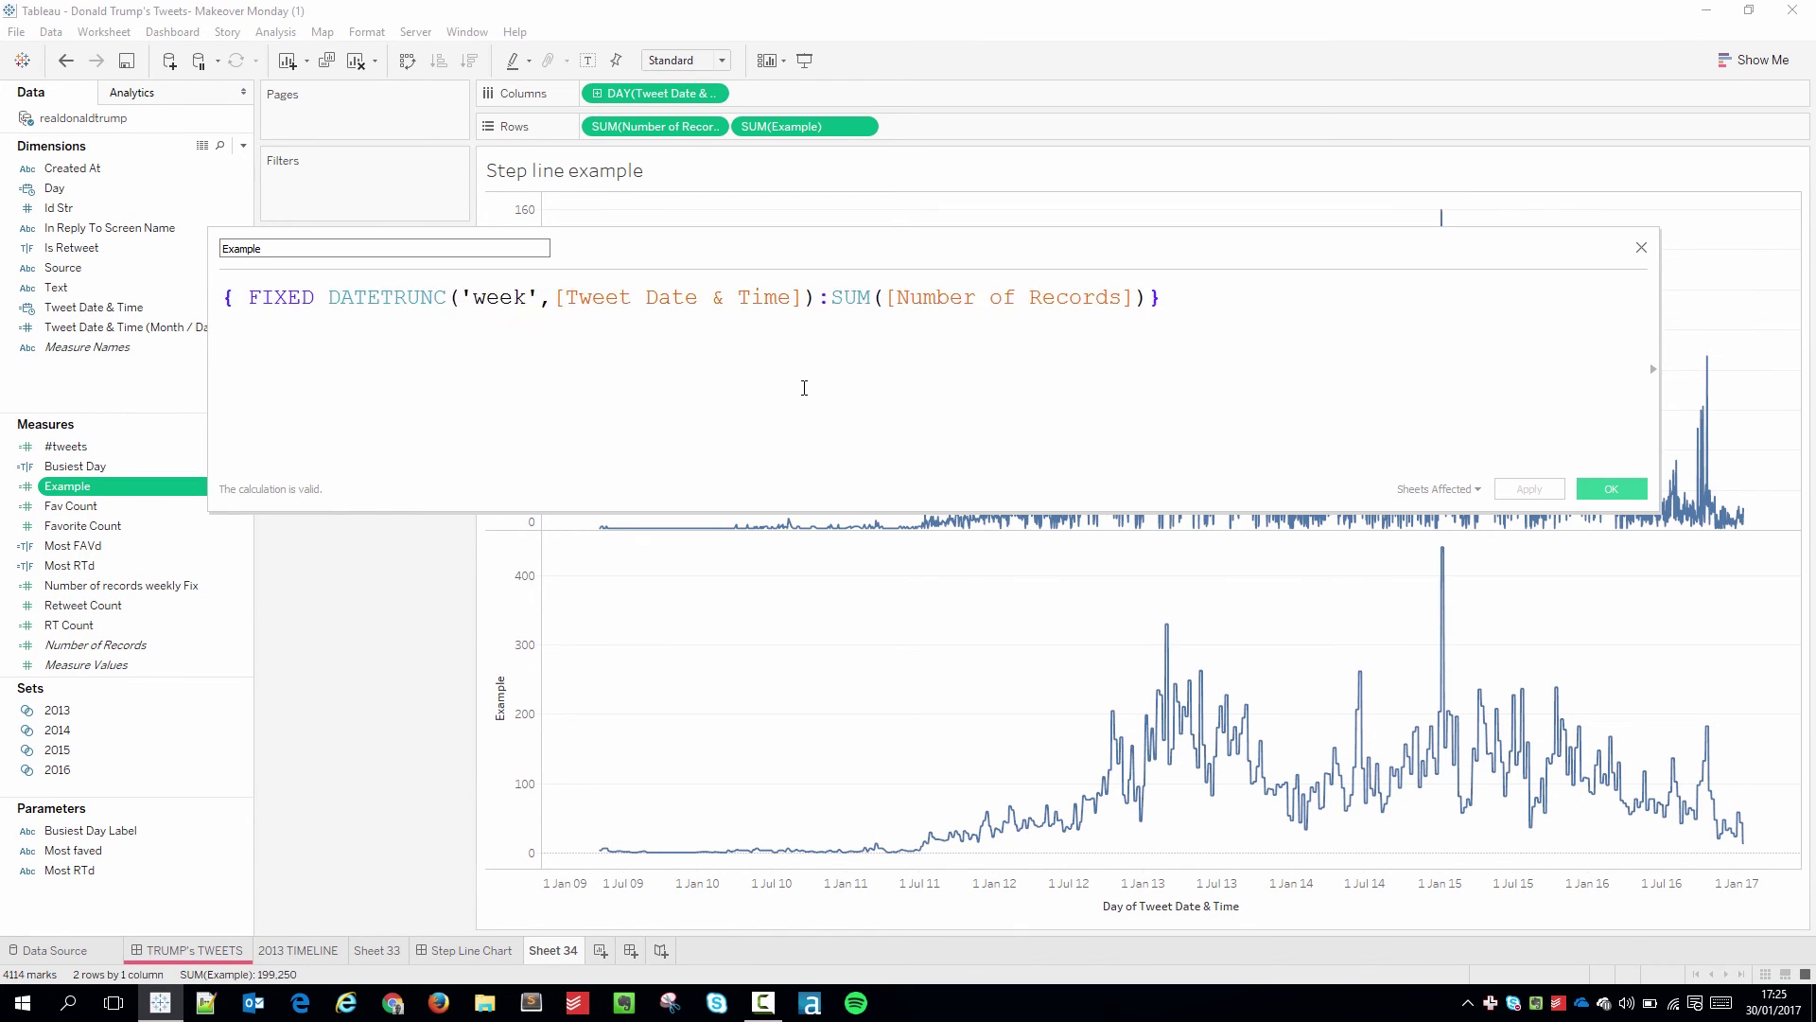
click(547, 297)
key(BackSpace)
key(BackSpace)
key(BackSpace)
key(BackSpace)
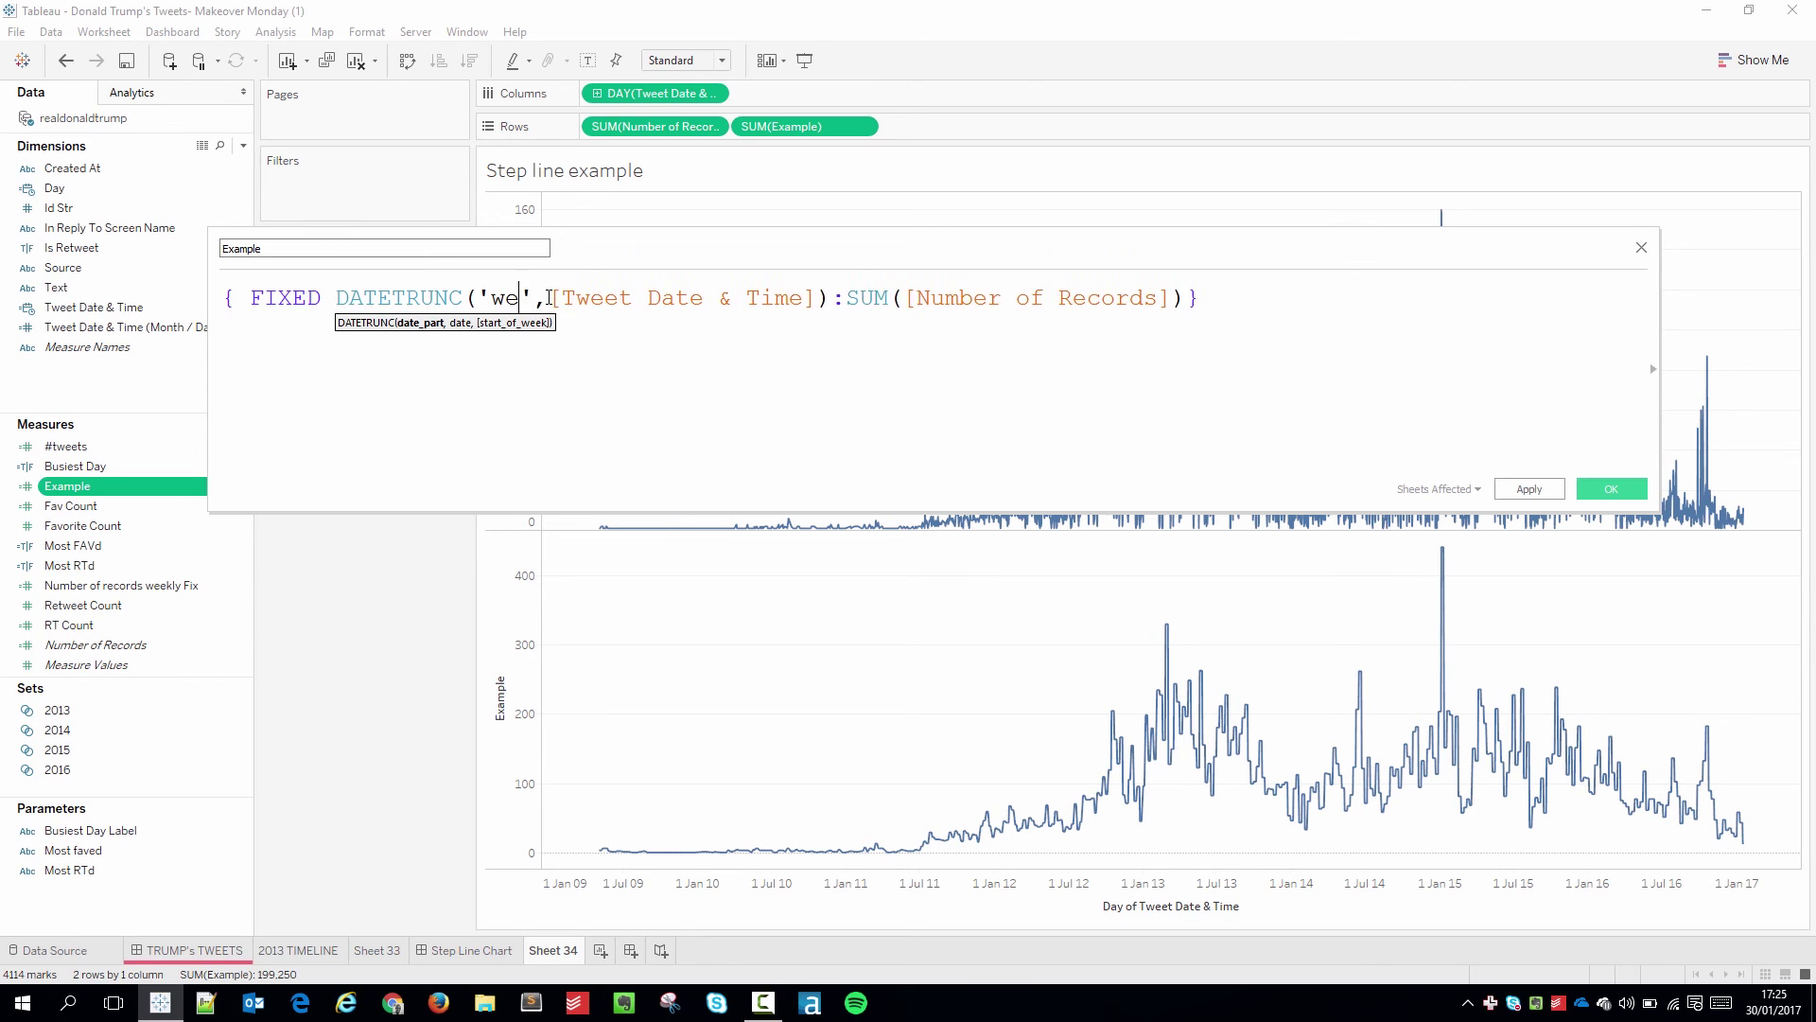
text(onth)
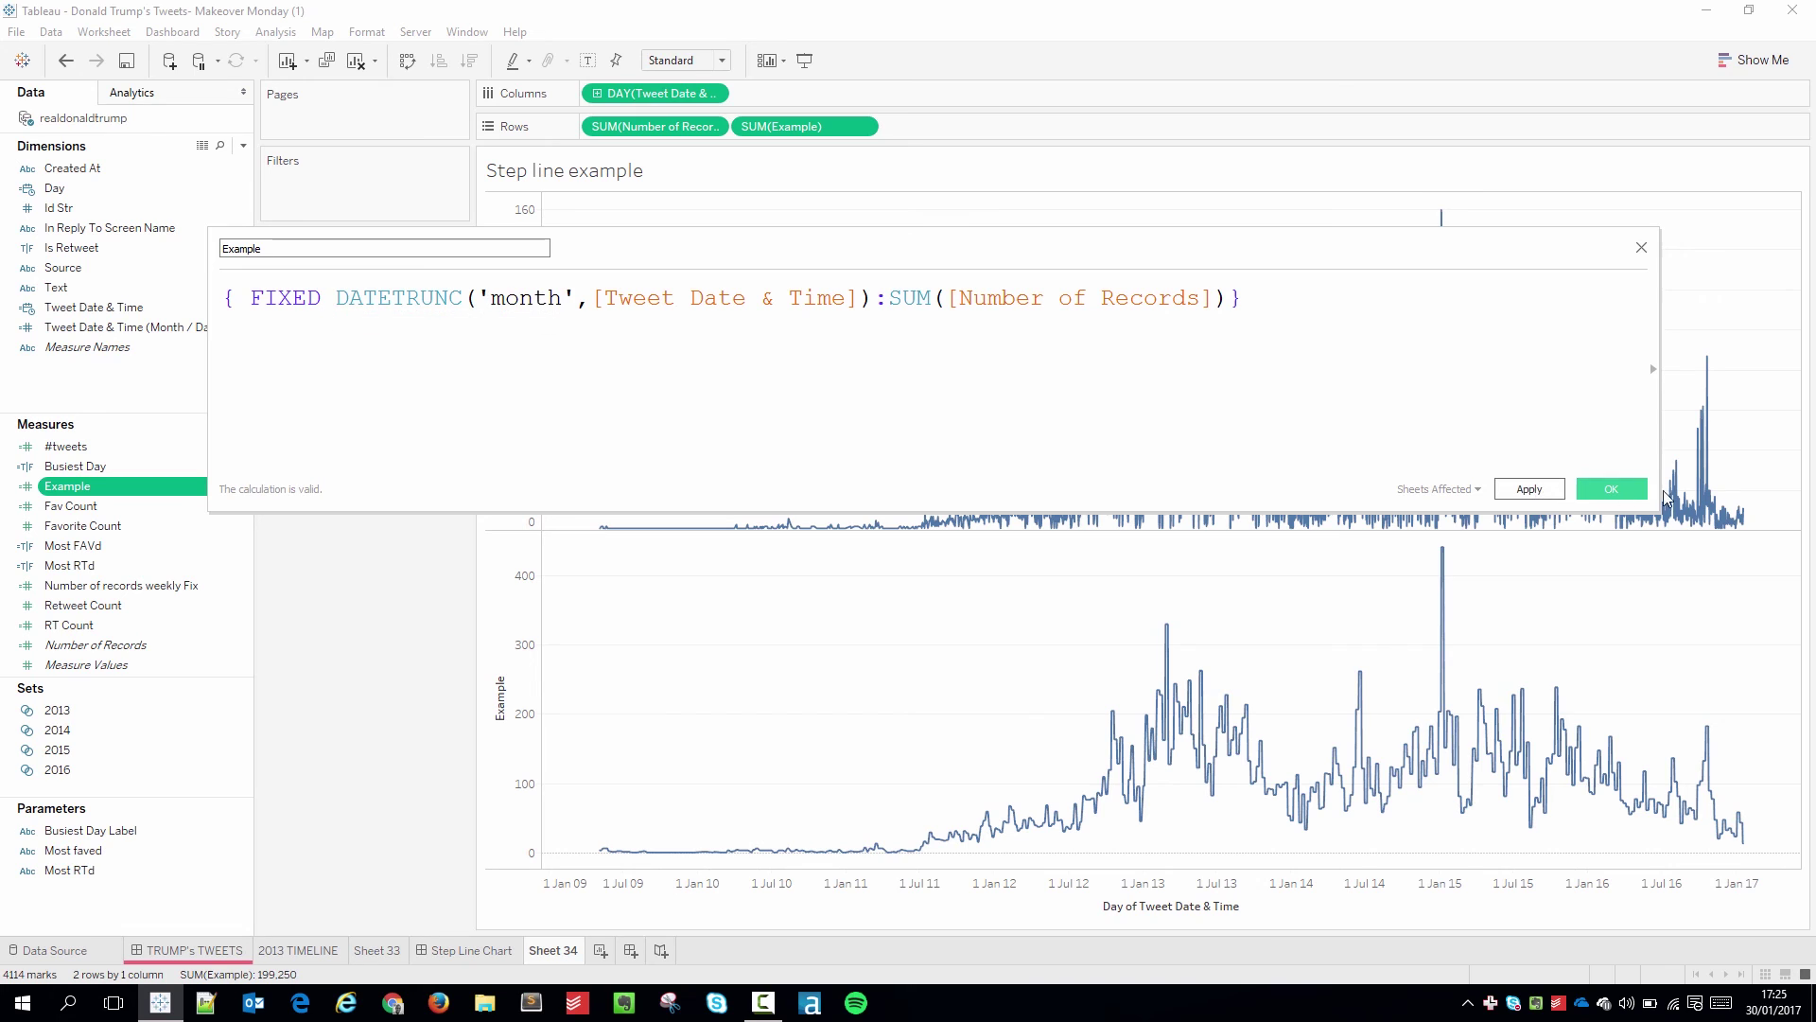
click(1623, 489)
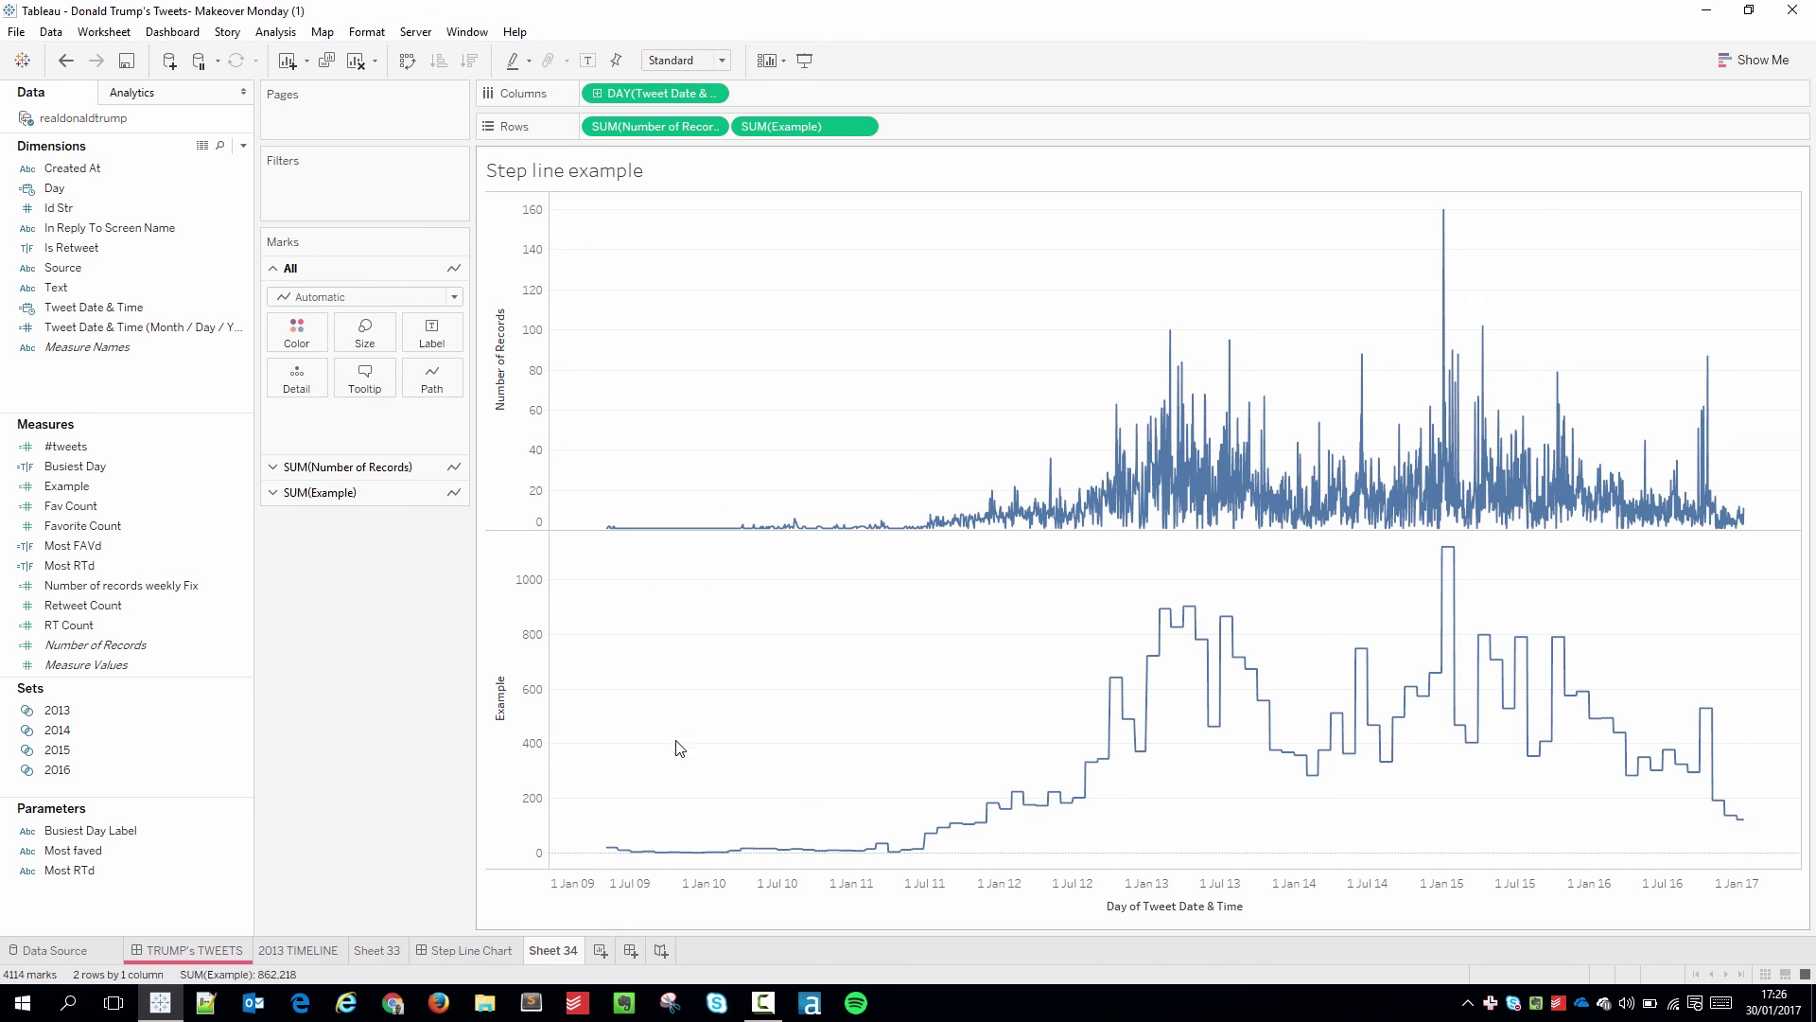
- Switch to the Step Line Chart dashboard showing the 2013 step line
click(470, 948)
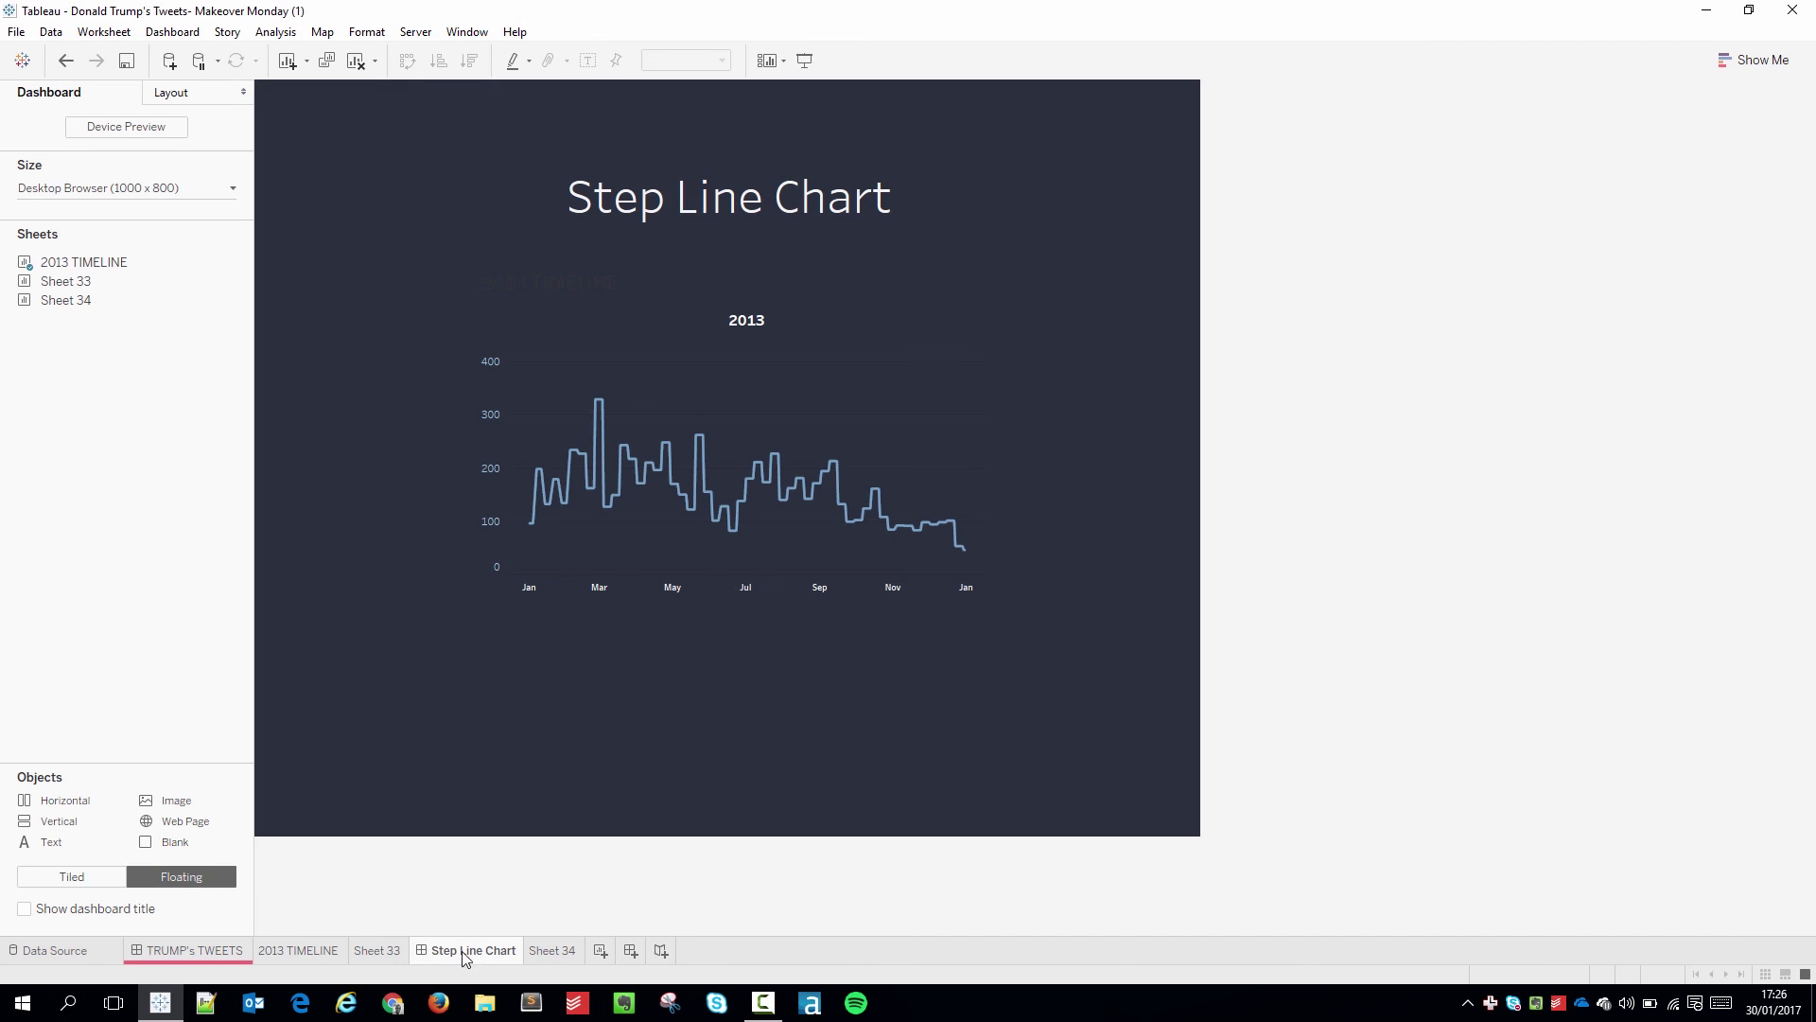